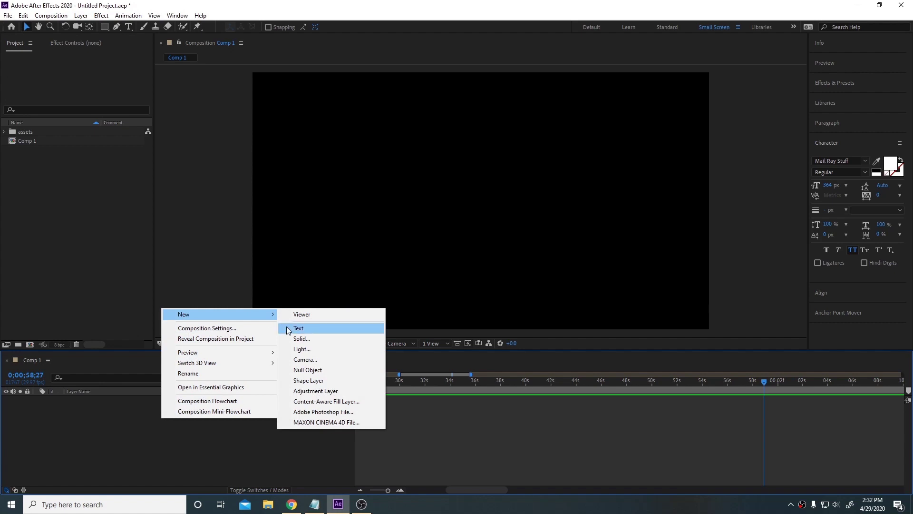
Create the text layer "Cartoon", move it down to the middle of the composition, and enlarge it slightly
{"action": "type", "text": "Cartoon"}
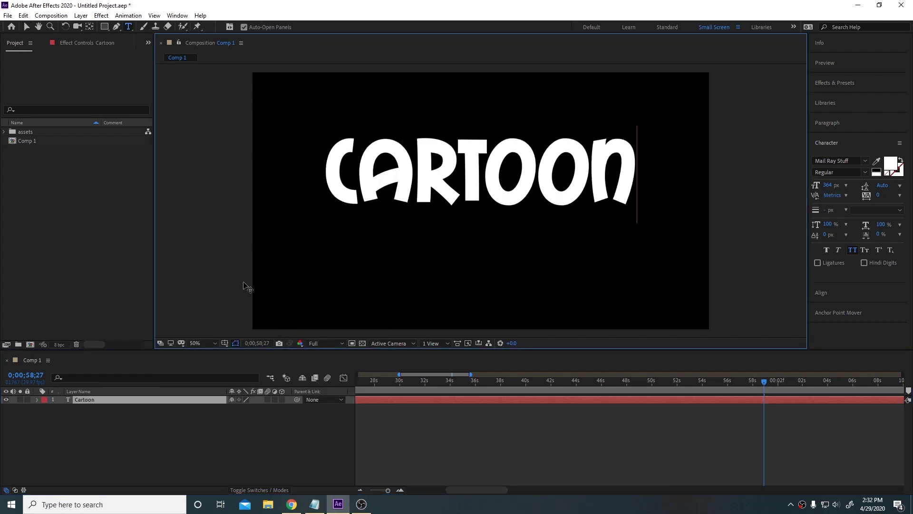
{"action": "left_click", "coordinate": [26, 27]}
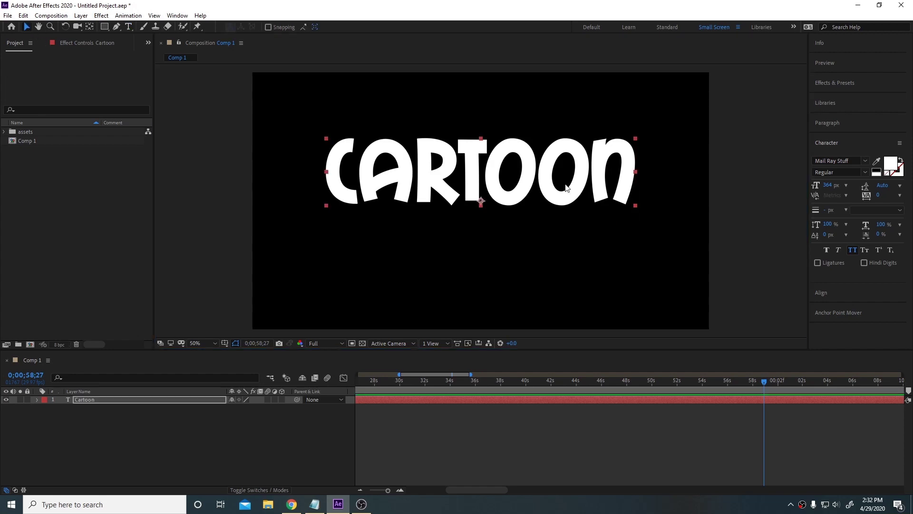
{"action": "left_click_drag", "start_coordinate": [542, 174], "coordinate": [545, 205]}
{"action": "left_click_drag", "start_coordinate": [639, 236], "coordinate": [650, 247]}
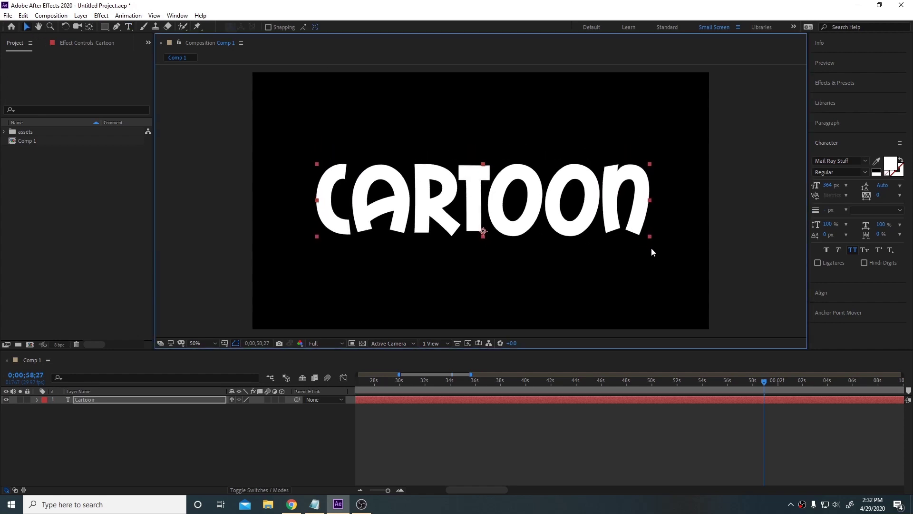
Pre-compose the Cartoon text layer under the suggested name with all attributes moved, and duplicate the resulting layer
{"action": "left_click", "coordinate": [122, 421]}
{"action": "left_click", "coordinate": [114, 400]}
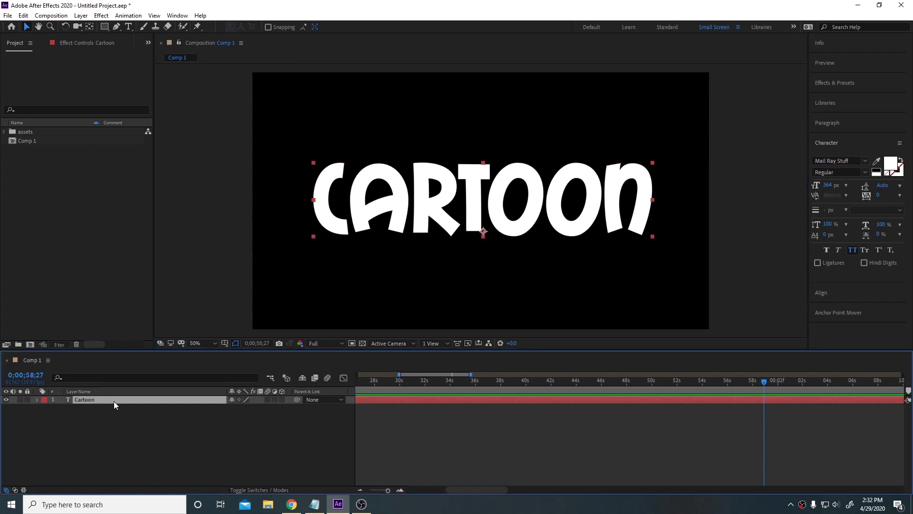
{"action": "right_click", "coordinate": [113, 401]}
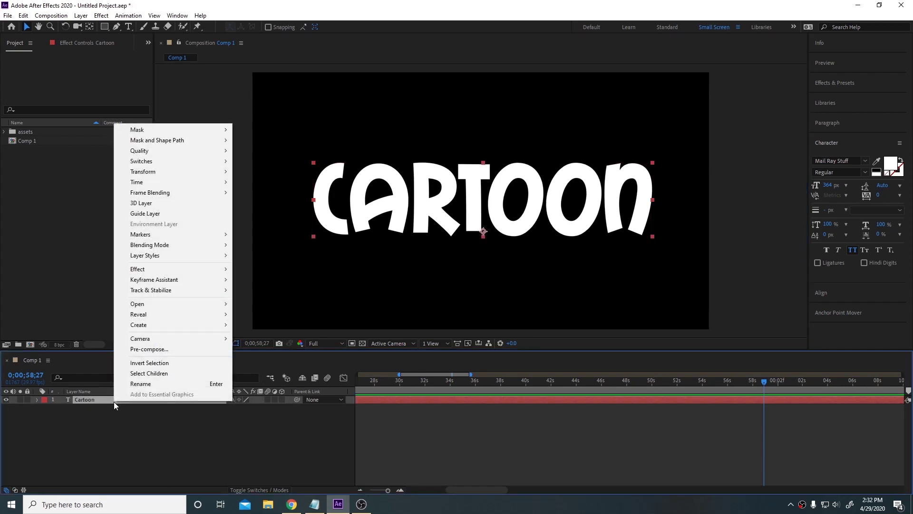
{"action": "left_click", "coordinate": [222, 345]}
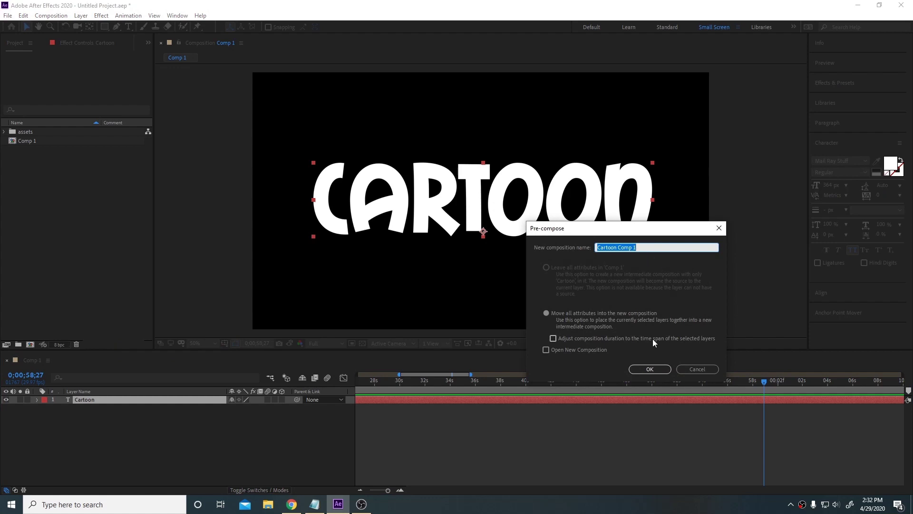
{"action": "left_click", "coordinate": [647, 370]}
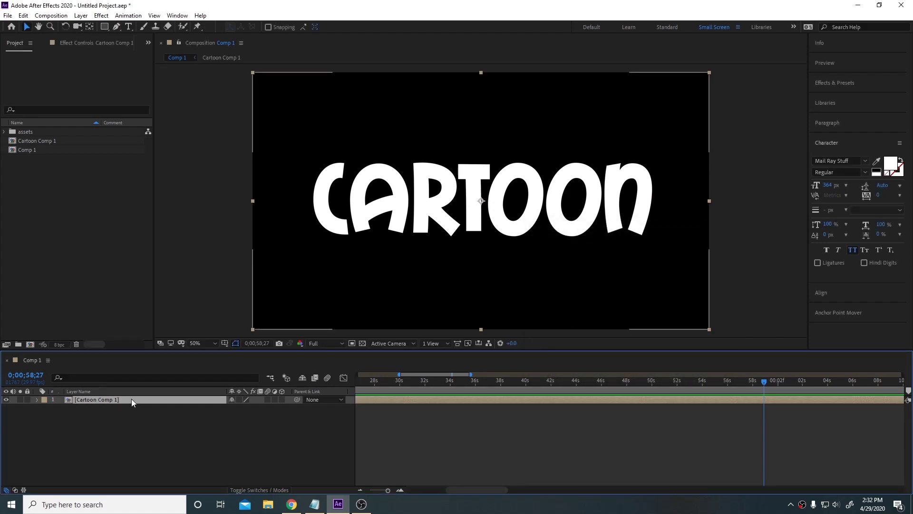
{"action": "key", "text": "ctrl+d"}
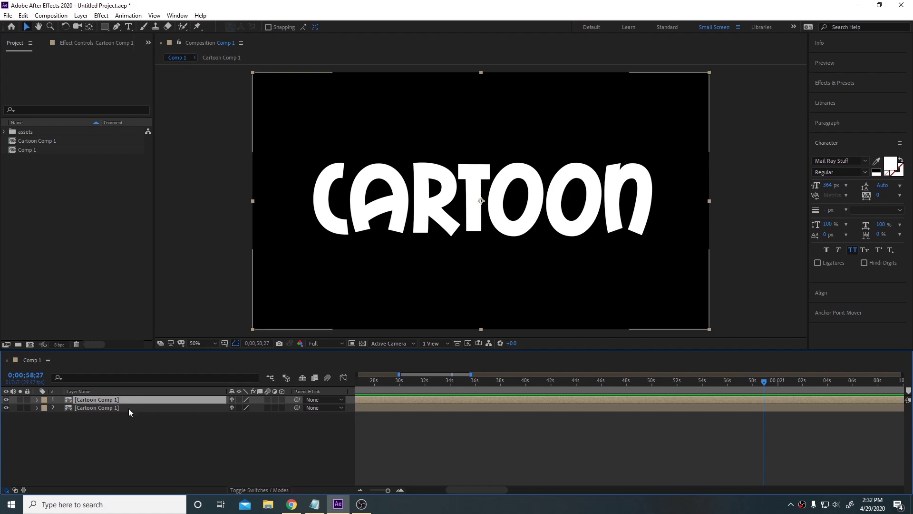
Apply the CC Radial Blur effect to the lower Cartoon Comp 1 layer
{"action": "left_click", "coordinate": [128, 408]}
{"action": "left_click", "coordinate": [73, 44]}
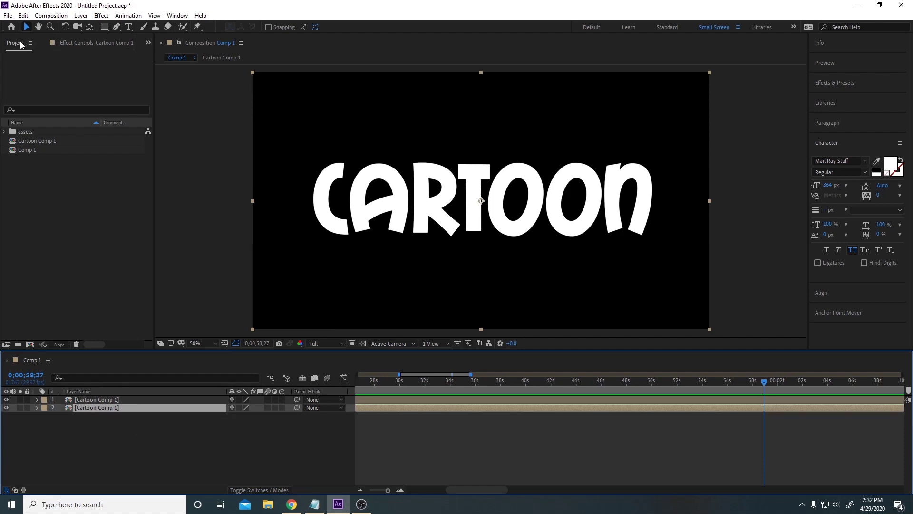
{"action": "key", "text": "ctrl+space"}
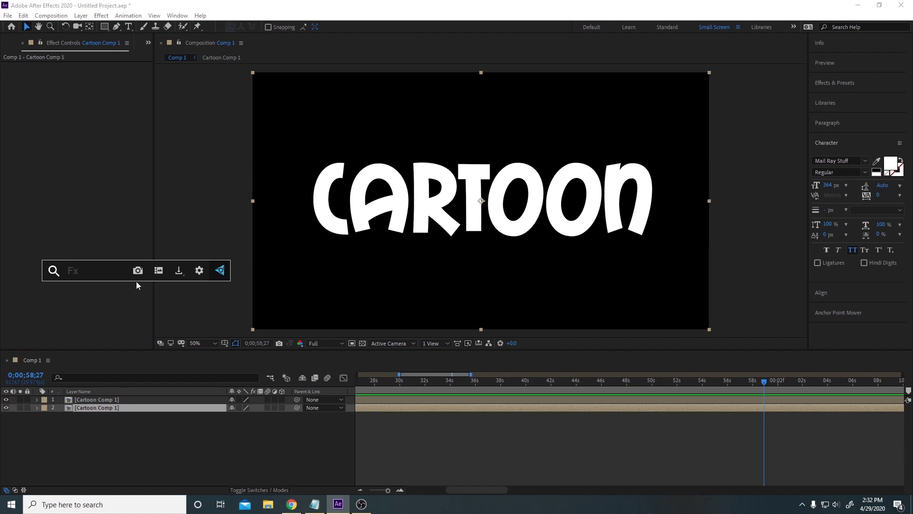
{"action": "type", "text": "cc rai"}
{"action": "key", "text": "BackSpace"}
{"action": "type", "text": "d"}
{"action": "key", "text": "Return"}
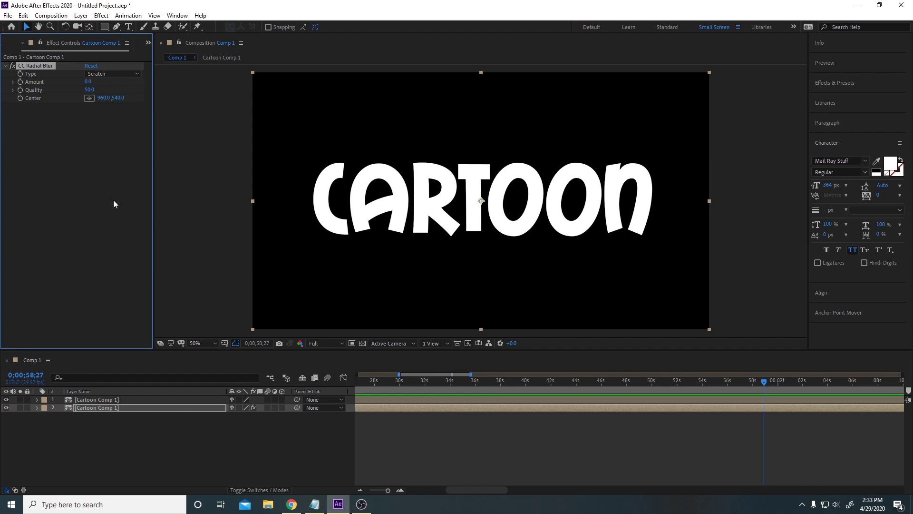
Set the CC Radial Blur type to Straight Zoom and its amount to -24
{"action": "left_click", "coordinate": [103, 75]}
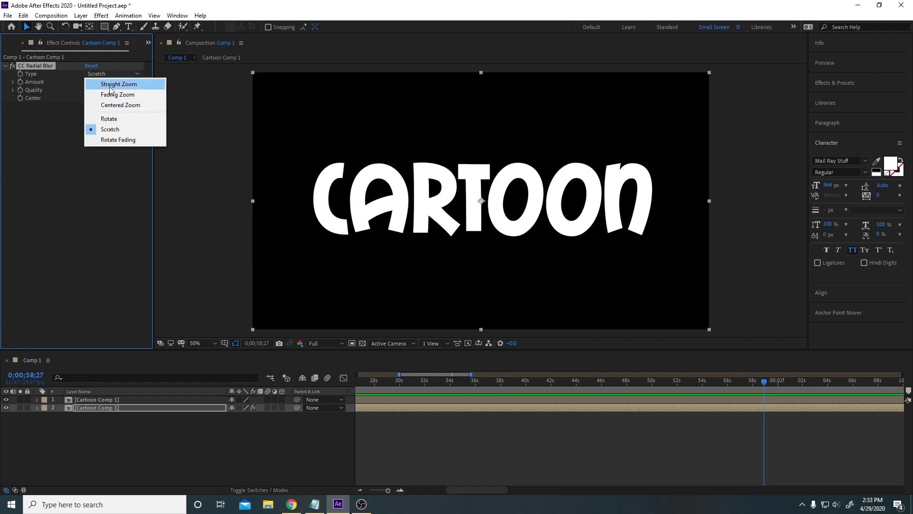
{"action": "left_click", "coordinate": [110, 87]}
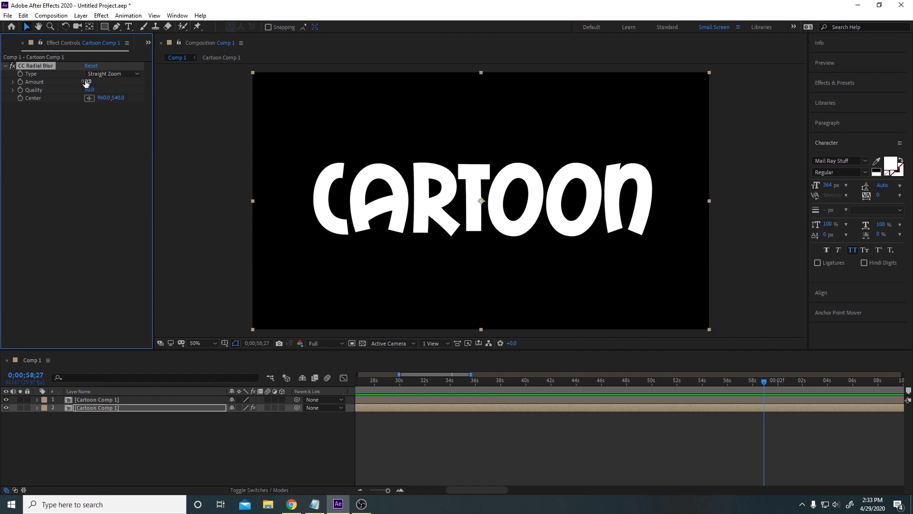
{"action": "left_click_drag", "start_coordinate": [86, 81], "coordinate": [74, 80]}
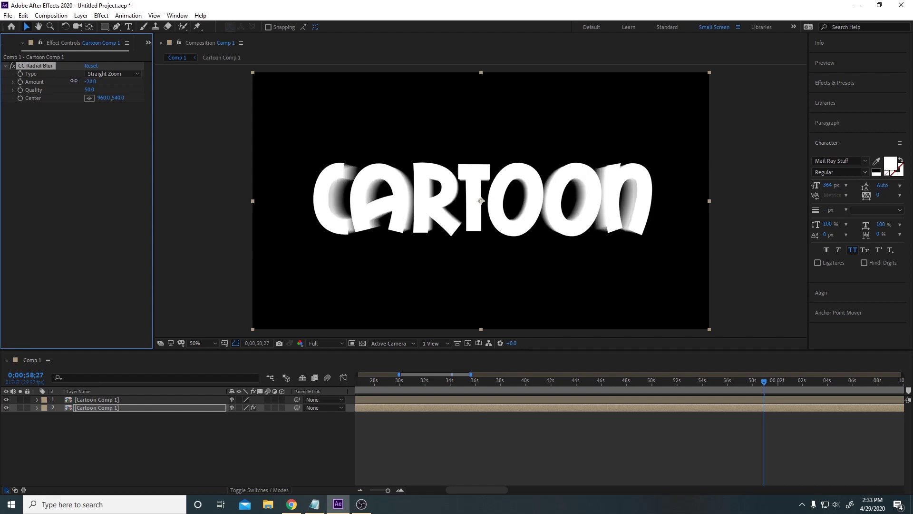
{"action": "left_click", "coordinate": [55, 127]}
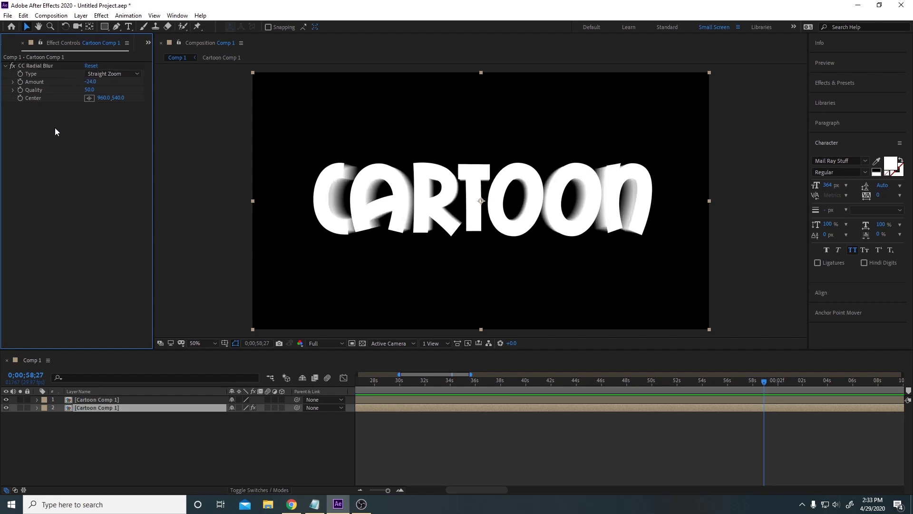
Add a Levels effect to the lower Cartoon Comp 1 layer and set its channel to Alpha
{"action": "key", "text": "ctrl+space"}
{"action": "type", "text": "leve"}
{"action": "key", "text": "Return"}
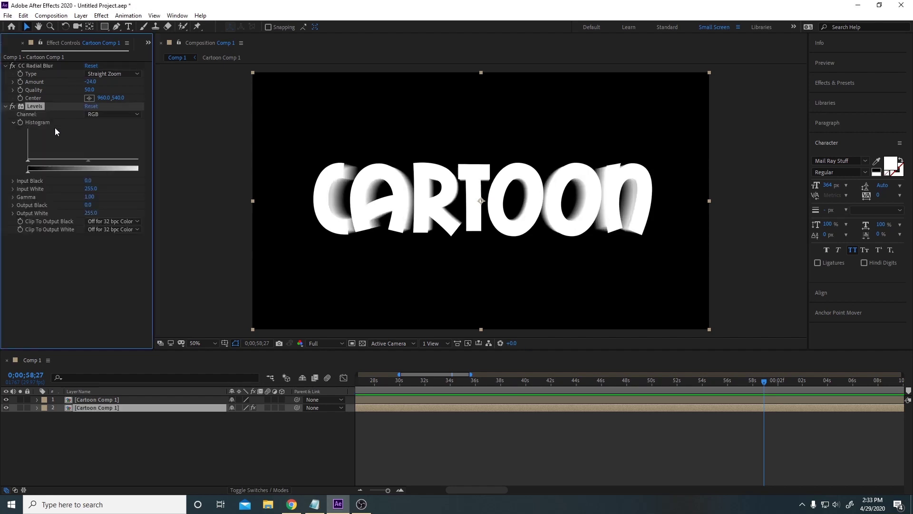
{"action": "left_click", "coordinate": [96, 115]}
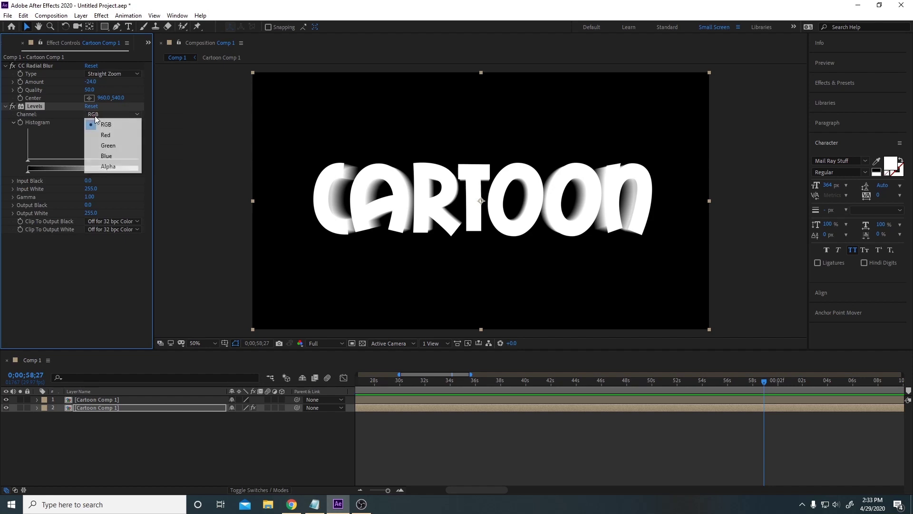
{"action": "left_click", "coordinate": [117, 166]}
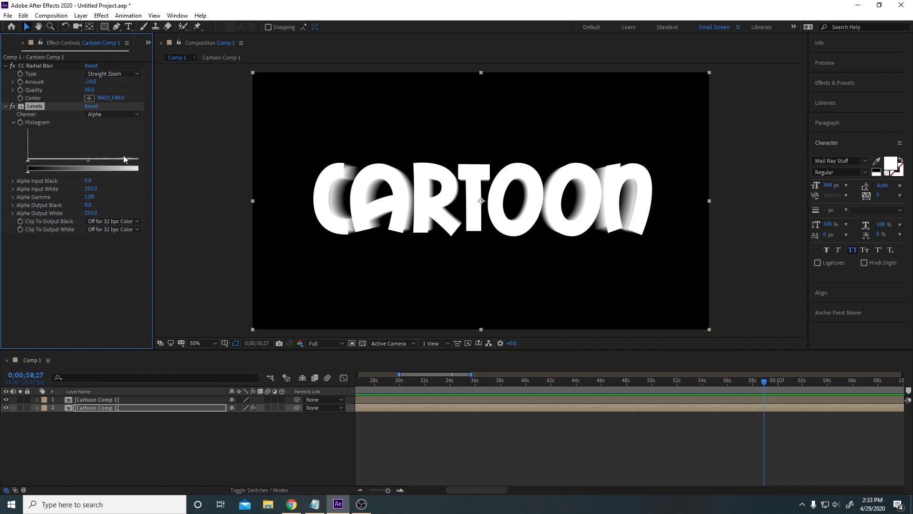
Lower the Levels Alpha Input White to 10 and inspect the hardened extrusion edges up close
{"action": "left_click_drag", "start_coordinate": [153, 154], "coordinate": [34, 166]}
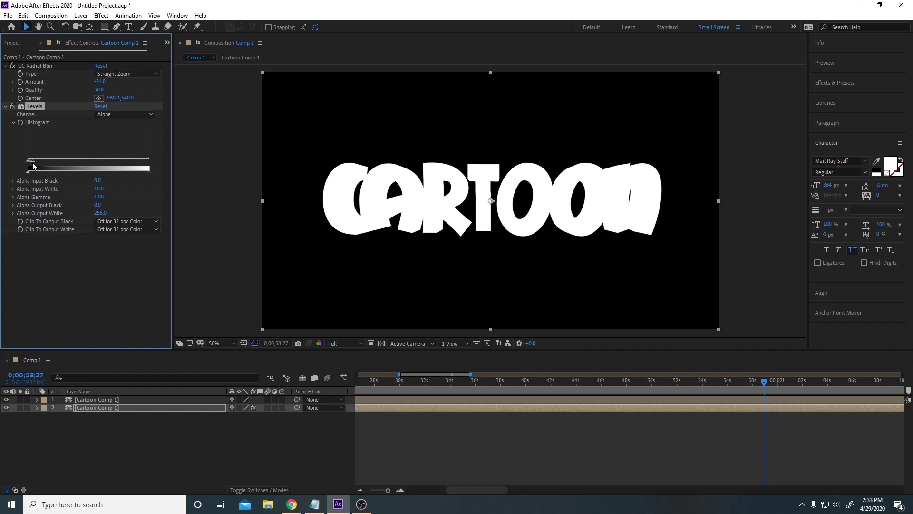
{"action": "scroll", "coordinate": [322, 208], "scroll_direction": "up", "scroll_amount": 4}
{"action": "left_click_drag", "start_coordinate": [321, 208], "coordinate": [496, 236]}
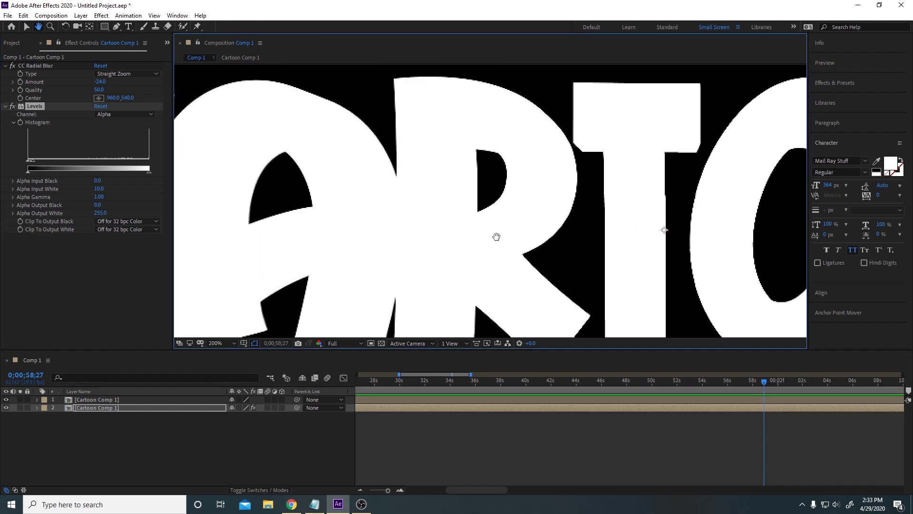
{"action": "scroll", "coordinate": [505, 247], "scroll_direction": "down", "scroll_amount": 2}
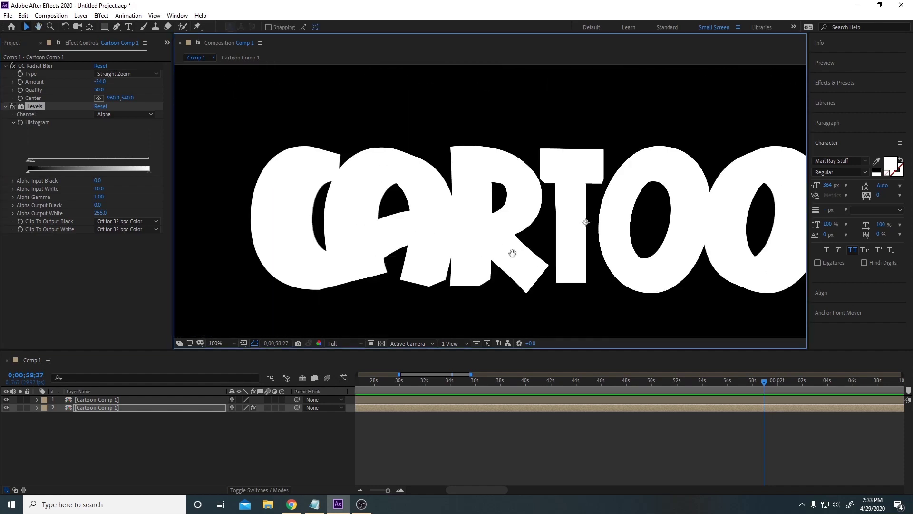
{"action": "scroll", "coordinate": [509, 255], "scroll_direction": "down", "scroll_amount": 1}
{"action": "scroll", "coordinate": [398, 248], "scroll_direction": "down", "scroll_amount": 1}
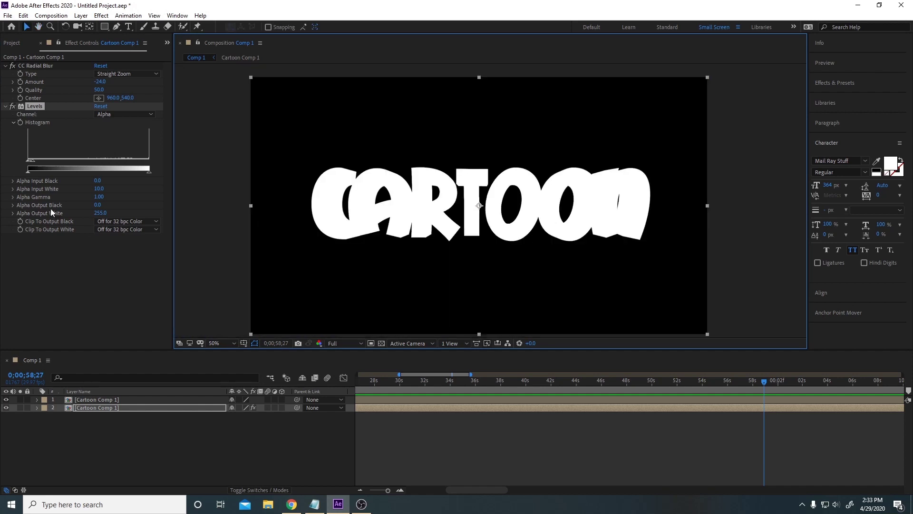
Collapse the CC Radial Blur and Levels settings, and add a Gradient Ramp effect to the lower layer
{"action": "left_click", "coordinate": [5, 65]}
{"action": "left_click", "coordinate": [4, 74]}
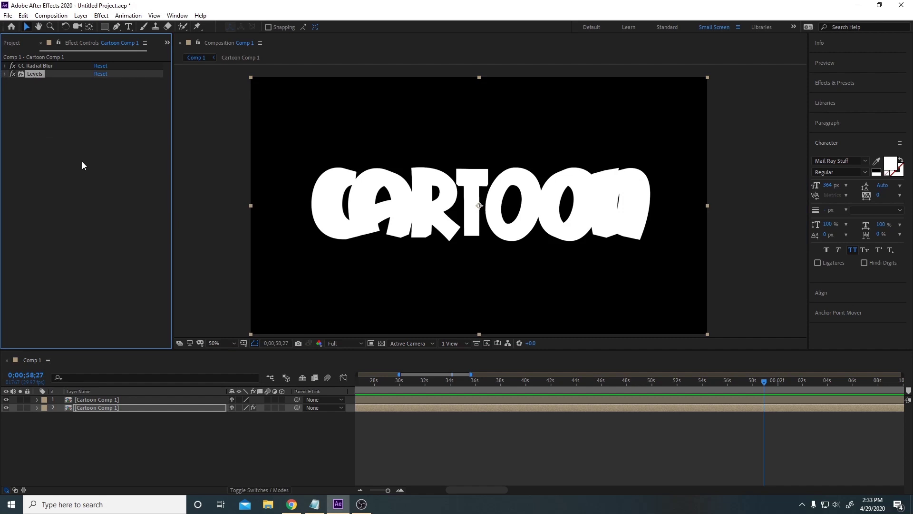
{"action": "key", "text": "ctrl+space"}
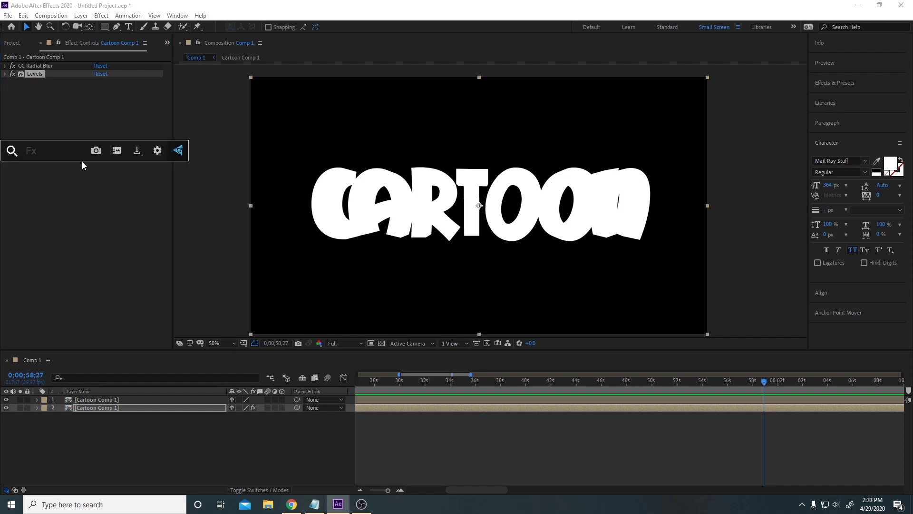
{"action": "type", "text": "gradi"}
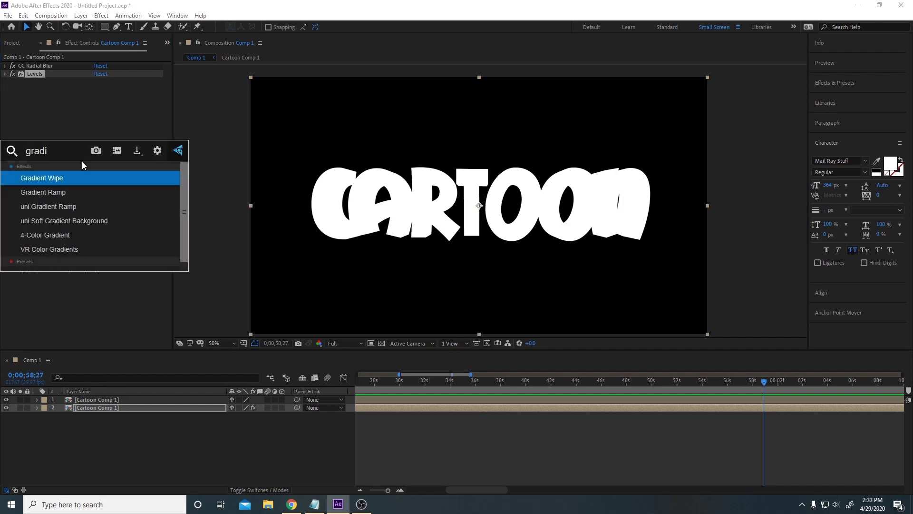
{"action": "key", "text": "Down"}
{"action": "key", "text": "Return"}
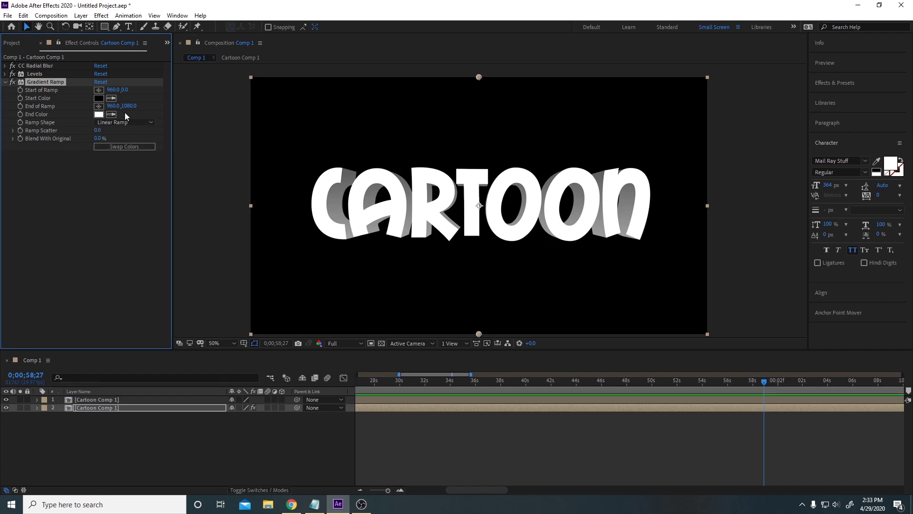
Set the lower layer's Gradient Ramp start color to a saturated blue
{"action": "left_click", "coordinate": [100, 98]}
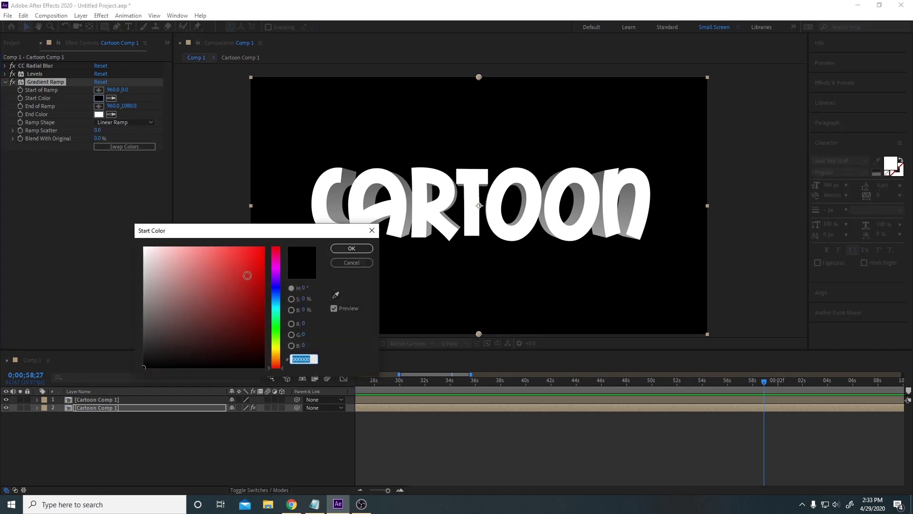
{"action": "left_click_drag", "start_coordinate": [279, 346], "coordinate": [279, 291]}
{"action": "left_click", "coordinate": [240, 284]}
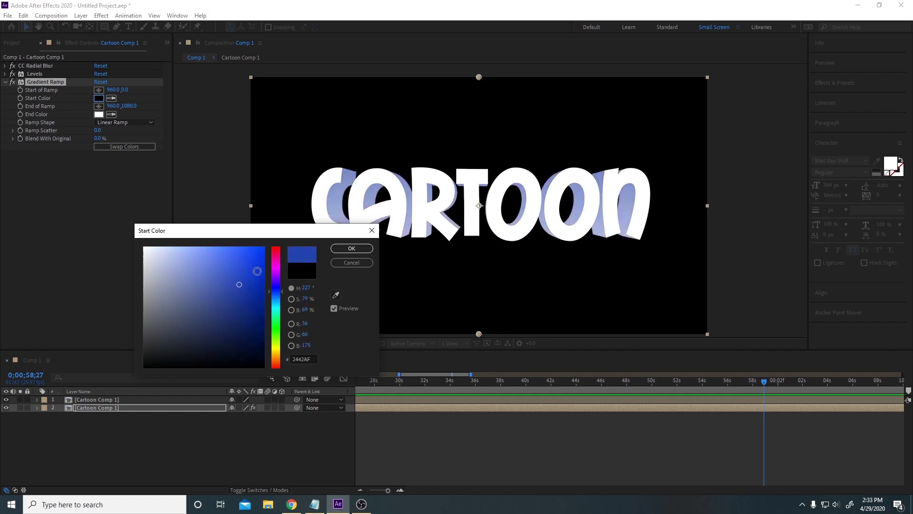
{"action": "left_click", "coordinate": [352, 248]}
Set the lower layer's Gradient Ramp end color to light blue 0089D8 and collapse the effect
{"action": "left_click", "coordinate": [99, 114]}
{"action": "mouse_move", "coordinate": [278, 307]}
{"action": "left_mouse_down"}
{"action": "mouse_move", "coordinate": [279, 291]}
{"action": "mouse_move", "coordinate": [279, 303]}
{"action": "left_mouse_up"}
{"action": "left_click_drag", "start_coordinate": [260, 266], "coordinate": [285, 265]}
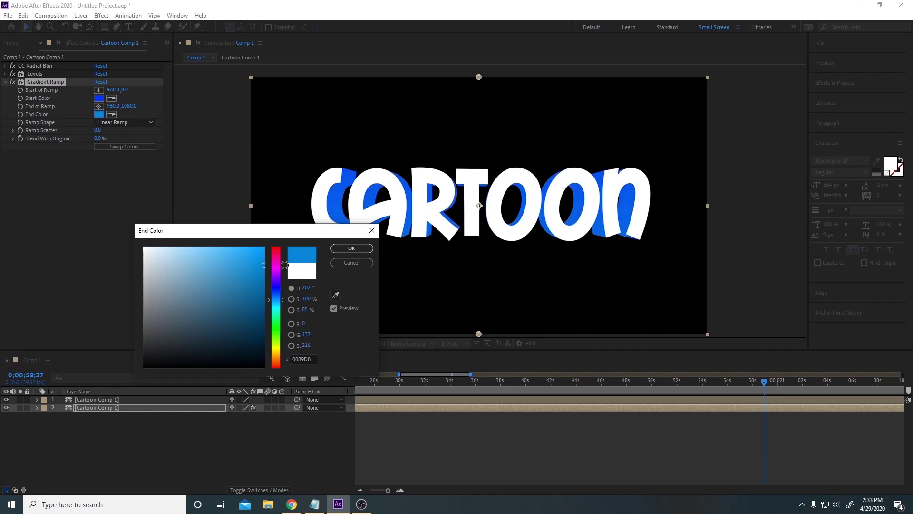
{"action": "left_click", "coordinate": [351, 248]}
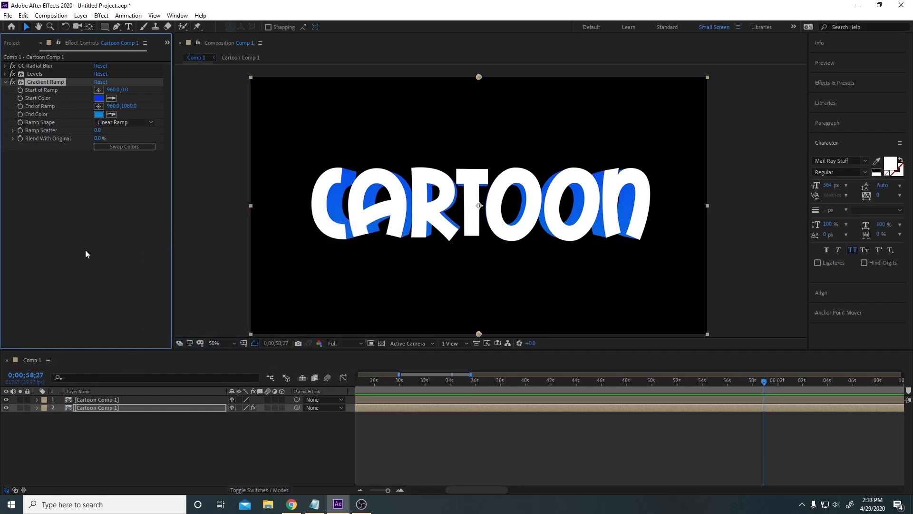
{"action": "left_click", "coordinate": [5, 82]}
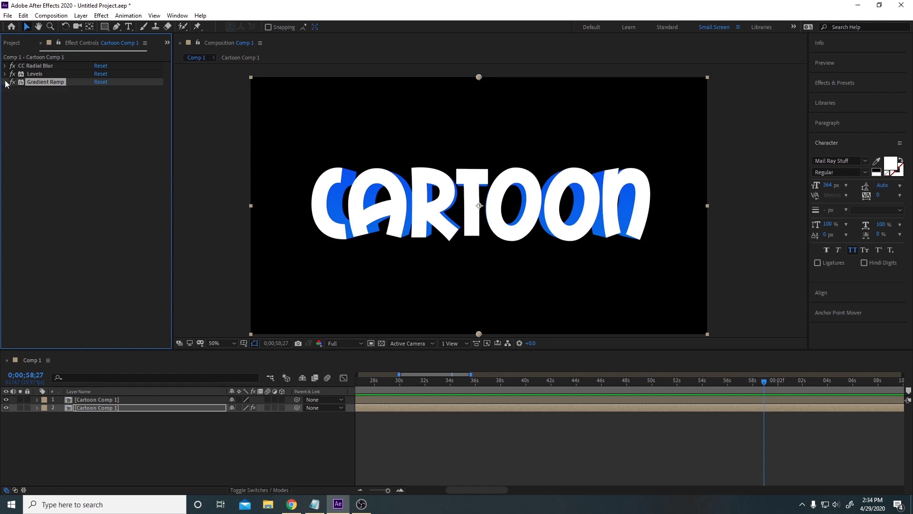
Apply a Gradient Ramp effect to the upper Cartoon Comp 1 layer
{"action": "left_click", "coordinate": [126, 401]}
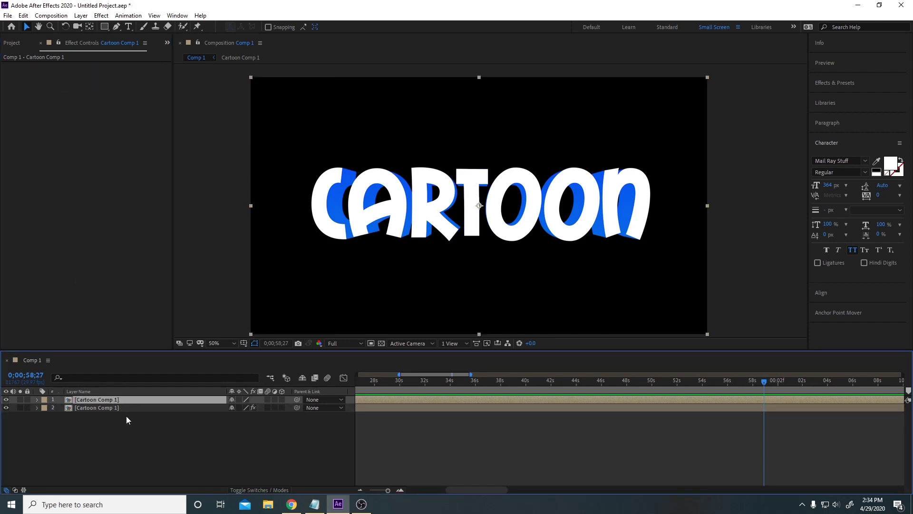
{"action": "key", "text": "ctrl+space"}
{"action": "type", "text": "g"}
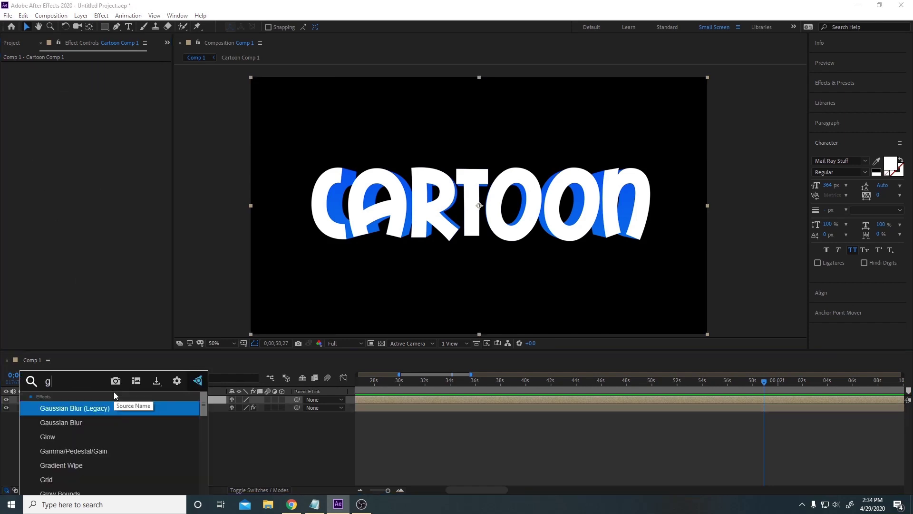
{"action": "type", "text": "radie"}
{"action": "key", "text": "Down"}
{"action": "key", "text": "Return"}
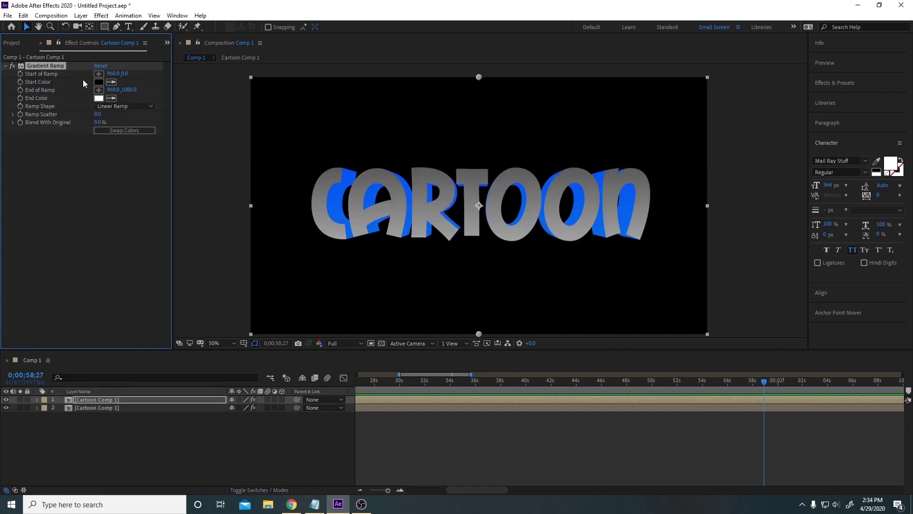
Set the upper layer's Gradient Ramp start color to orange FF9600
{"action": "left_click", "coordinate": [98, 82]}
{"action": "left_click_drag", "start_coordinate": [280, 315], "coordinate": [280, 356]}
{"action": "left_click_drag", "start_coordinate": [240, 320], "coordinate": [264, 247]}
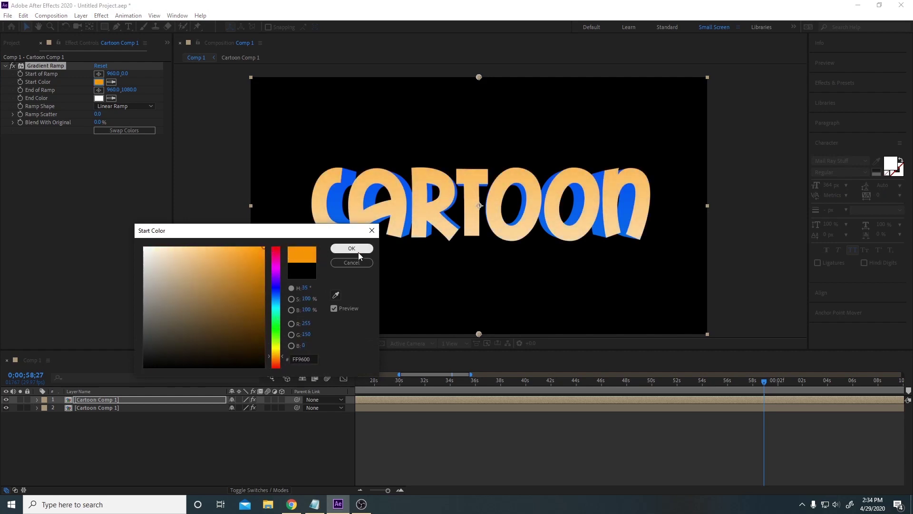
{"action": "left_click", "coordinate": [339, 249]}
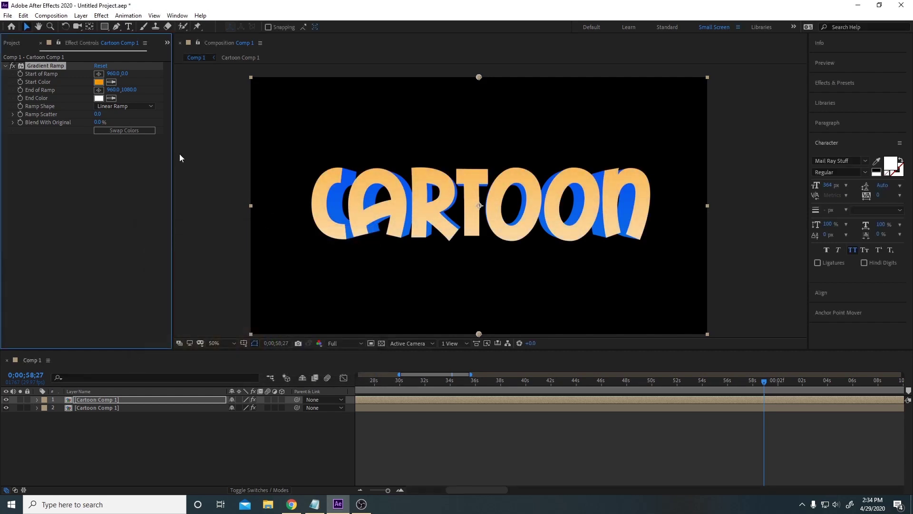
Set the upper layer's Gradient Ramp end color to deep orange FF5A00
{"action": "left_click", "coordinate": [99, 98]}
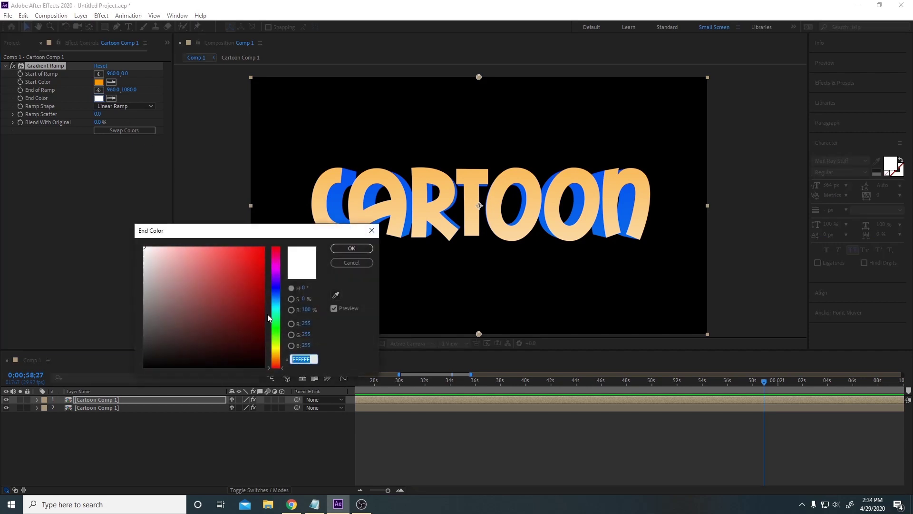
{"action": "left_click", "coordinate": [279, 348]}
{"action": "mouse_move", "coordinate": [279, 351]}
{"action": "left_mouse_down"}
{"action": "mouse_move", "coordinate": [280, 361]}
{"action": "mouse_move", "coordinate": [264, 247]}
{"action": "left_mouse_up"}
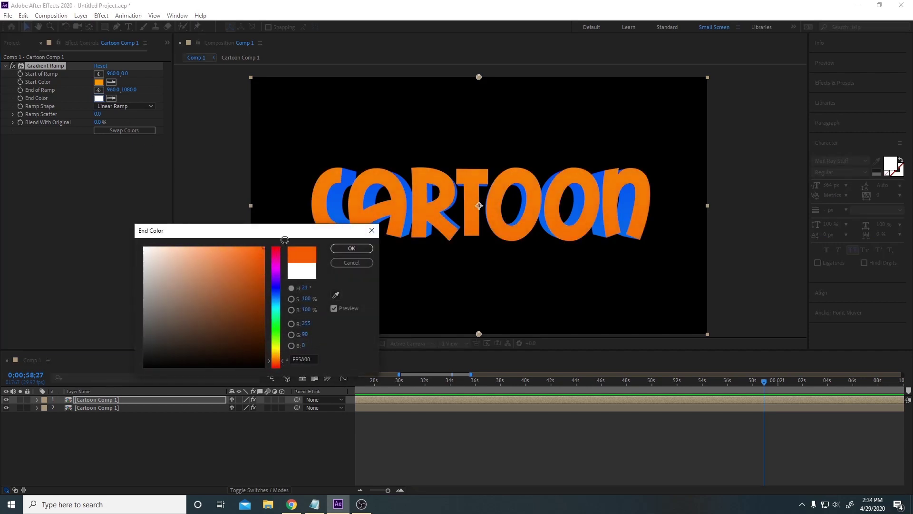
{"action": "left_click", "coordinate": [355, 248]}
Move the upper layer's ramp start point to about 948, 340 above the letters and its end point to about 936, 736 below them
{"action": "left_click_drag", "start_coordinate": [479, 77], "coordinate": [479, 119]}
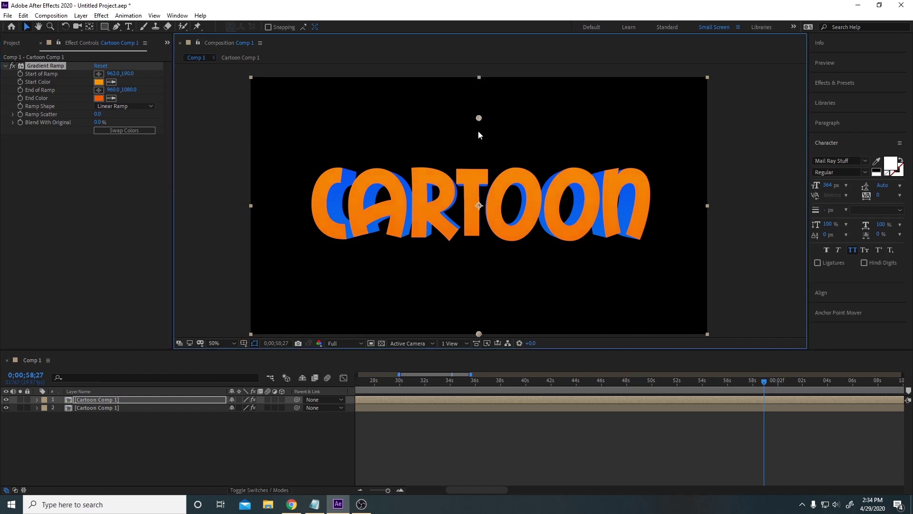
{"action": "mouse_move", "coordinate": [478, 159]}
{"action": "left_mouse_down"}
{"action": "mouse_move", "coordinate": [476, 187]}
{"action": "mouse_move", "coordinate": [476, 158]}
{"action": "left_mouse_up"}
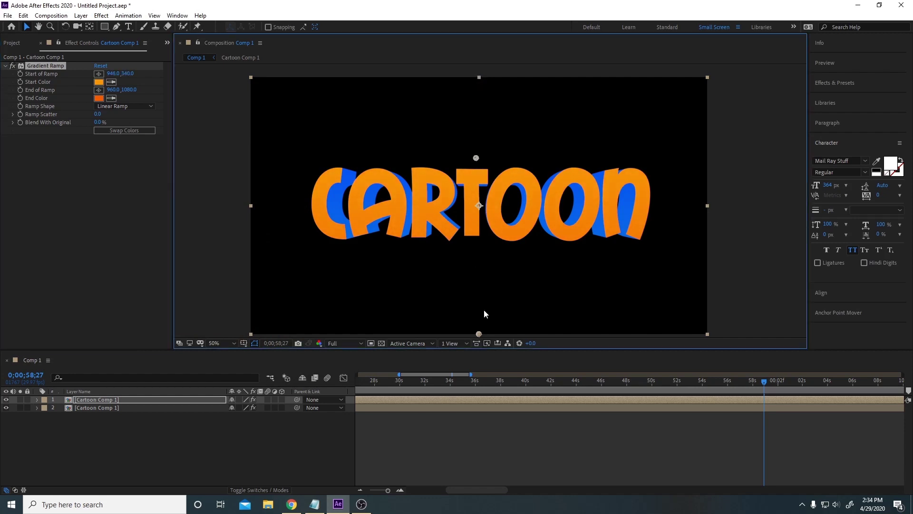
{"action": "left_click_drag", "start_coordinate": [478, 333], "coordinate": [473, 257]}
Change the upper layer's Gradient Ramp start color to yellow, about FFDA46, and collapse the effect
{"action": "left_click", "coordinate": [98, 82]}
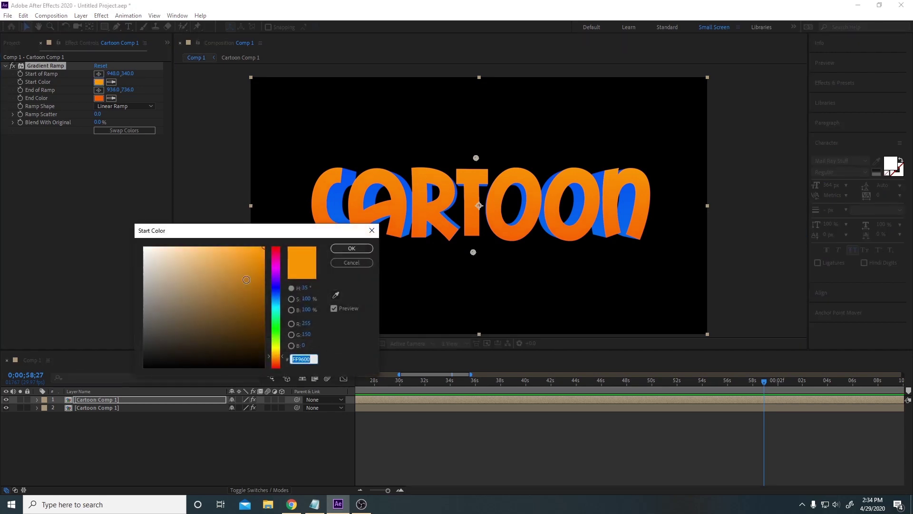
{"action": "left_click_drag", "start_coordinate": [247, 280], "coordinate": [232, 235]}
{"action": "left_click_drag", "start_coordinate": [278, 355], "coordinate": [280, 354]}
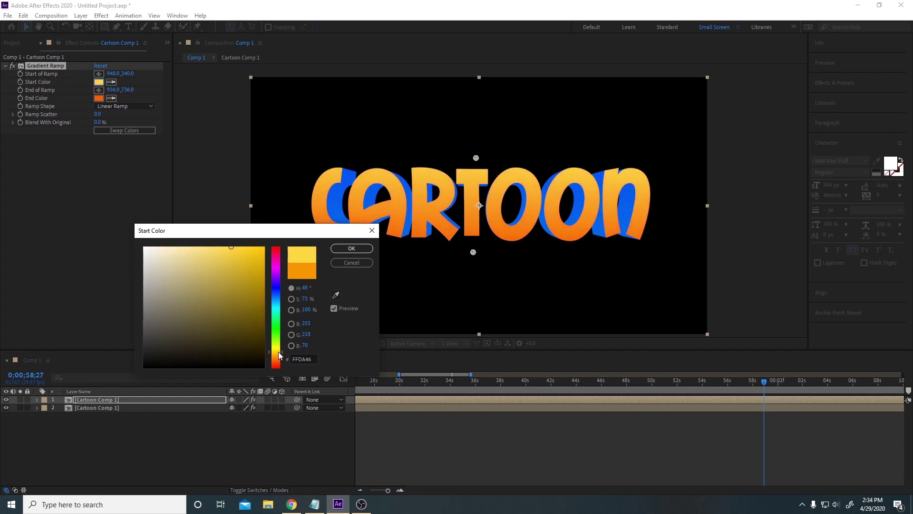
{"action": "left_click", "coordinate": [351, 249]}
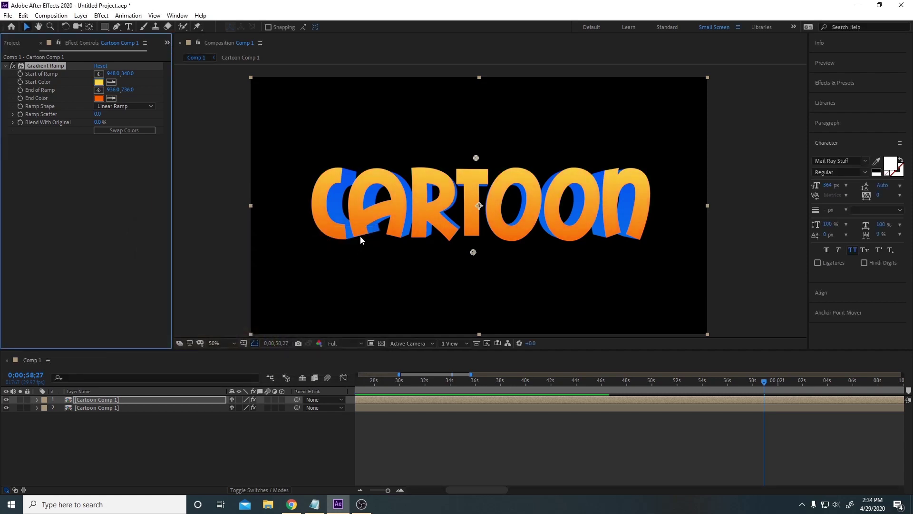
{"action": "left_click", "coordinate": [5, 65]}
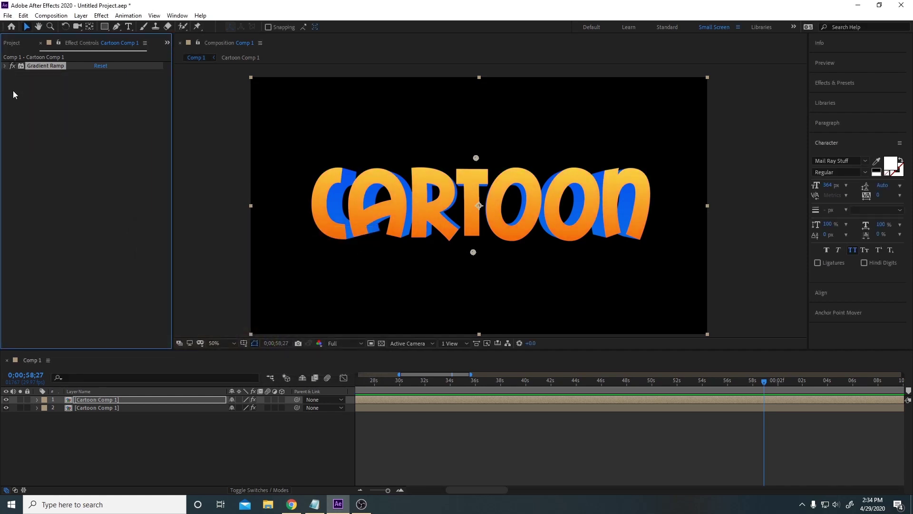
Add a Bevel Alpha effect to the upper Cartoon Comp 1 layer, inspect the letter edges, and collapse the effect
{"action": "key", "text": "ctrl+space"}
{"action": "type", "text": "be"}
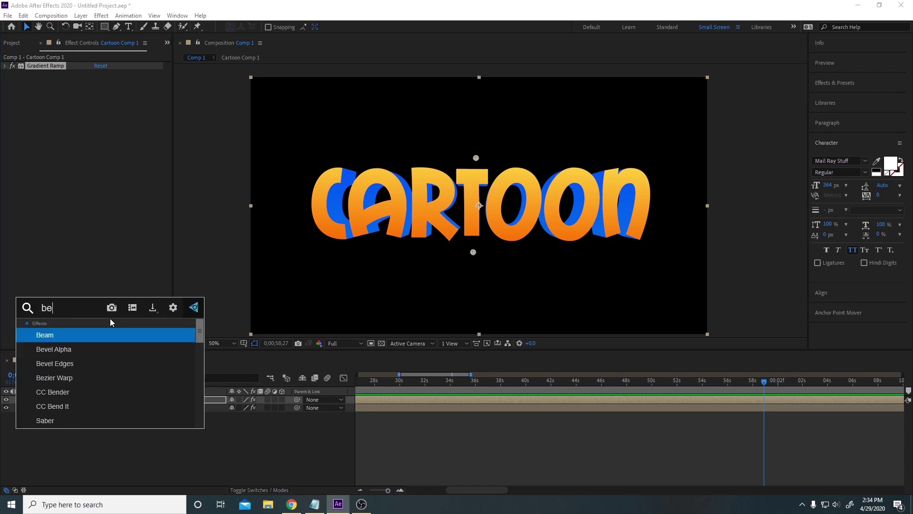
{"action": "type", "text": "vel"}
{"action": "key", "text": "Return"}
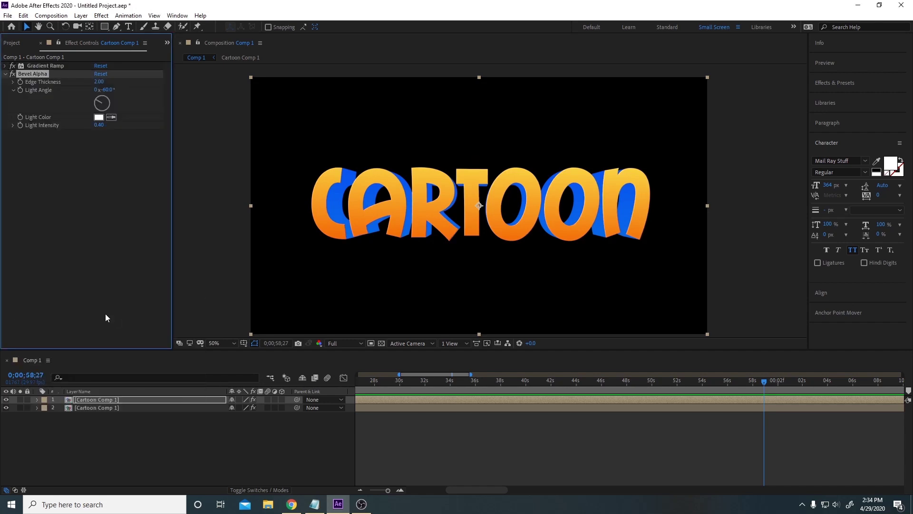
{"action": "key", "text": "slash"}
{"action": "mouse_move", "coordinate": [305, 203]}
{"action": "left_mouse_down"}
{"action": "mouse_move", "coordinate": [364, 200]}
{"action": "mouse_move", "coordinate": [297, 196]}
{"action": "mouse_move", "coordinate": [317, 212]}
{"action": "left_mouse_up"}
{"action": "key", "text": "comma"}
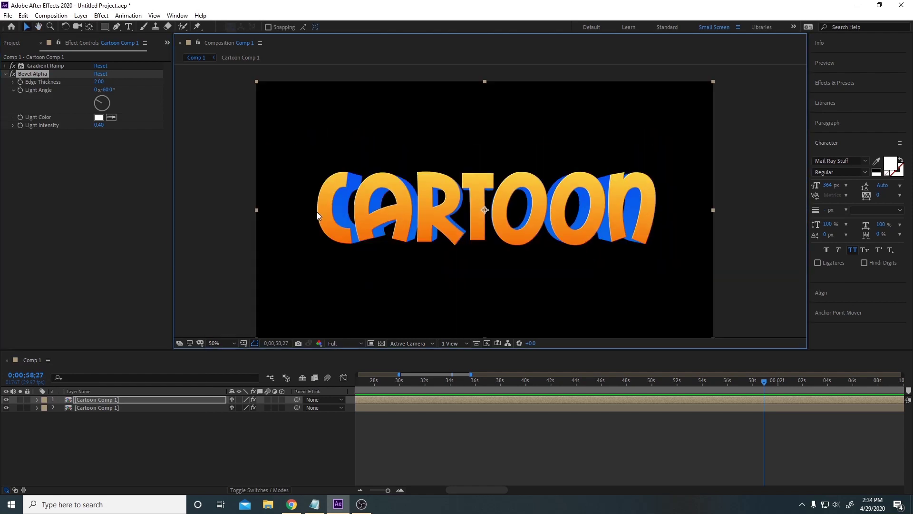
{"action": "left_click", "coordinate": [126, 213]}
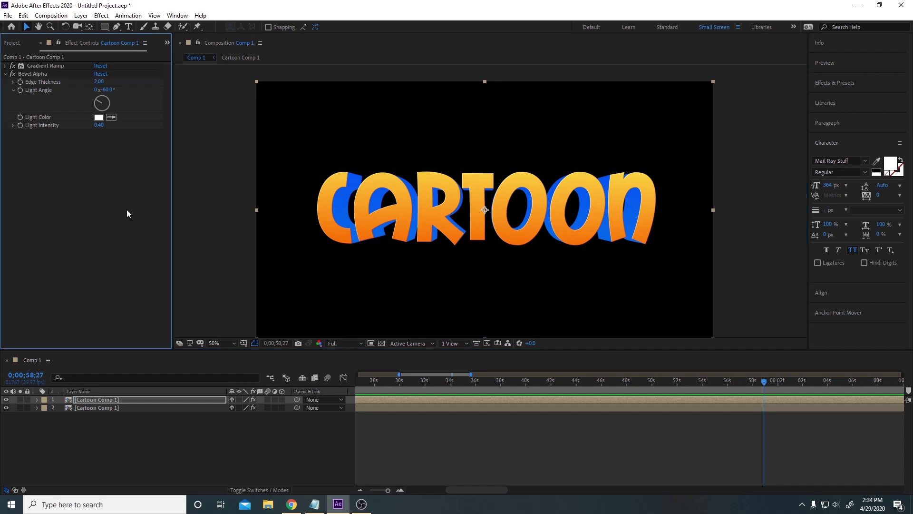
{"action": "left_click", "coordinate": [4, 75]}
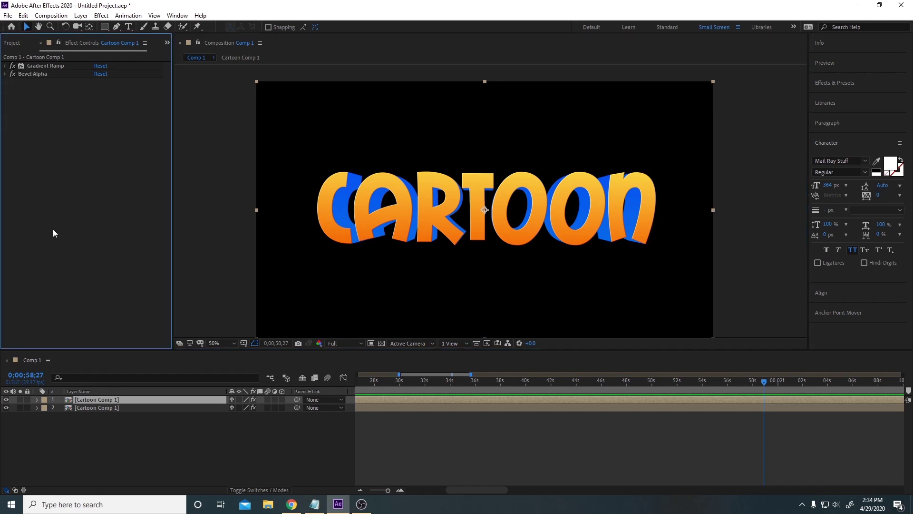
Apply the CC Light Sweep effect to the lower Cartoon Comp 1 layer
{"action": "left_click", "coordinate": [107, 409]}
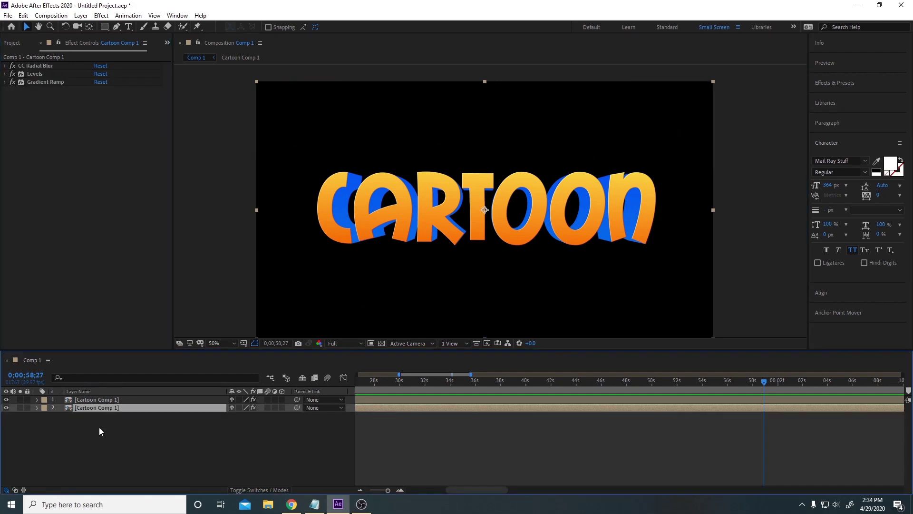
{"action": "key", "text": "ctrl+space"}
{"action": "type", "text": "cc"}
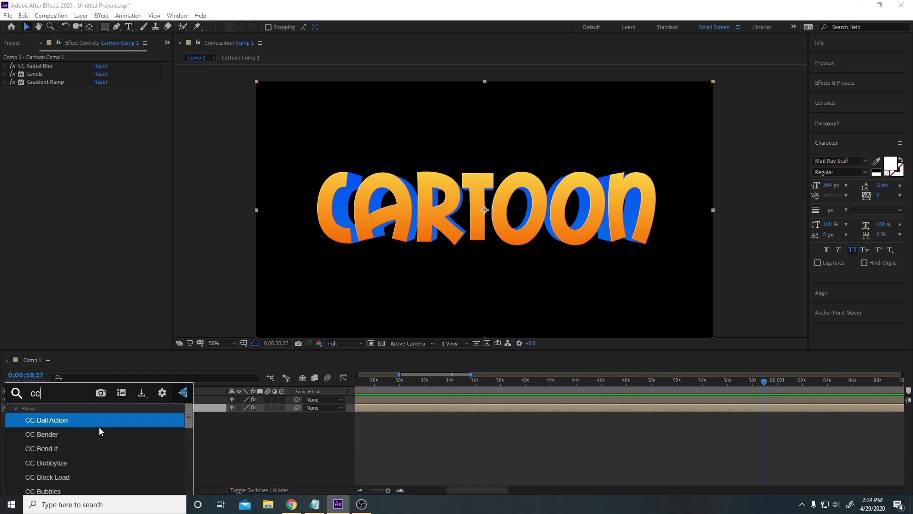
{"action": "type", "text": "light"}
{"action": "key", "text": "Down"}
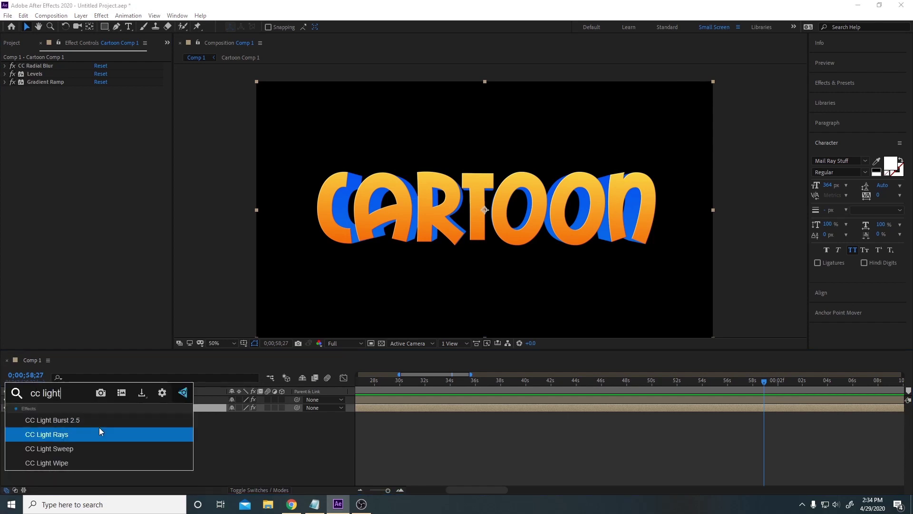
{"action": "key", "text": "Return"}
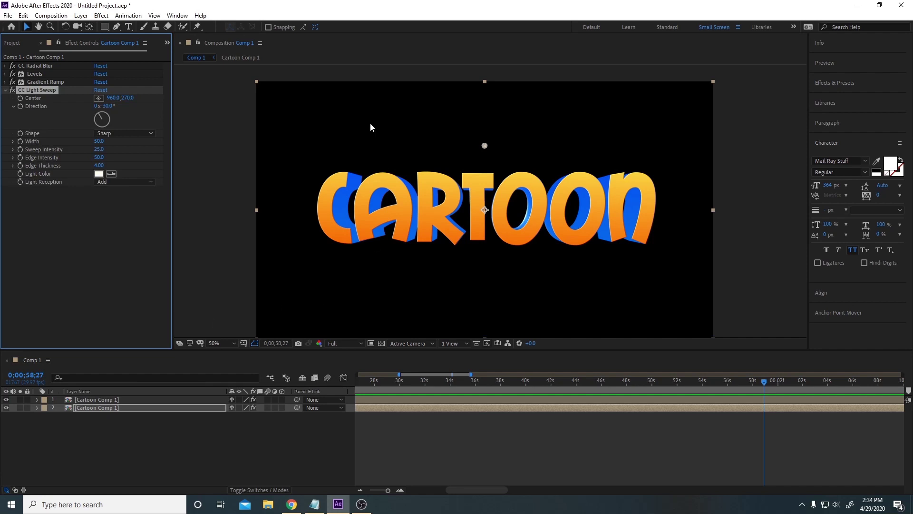
Set the CC Light Sweep direction to 92° and move its center to about 568, 522 on the letter A
{"action": "mouse_move", "coordinate": [105, 117]}
{"action": "left_mouse_down"}
{"action": "mouse_move", "coordinate": [96, 116]}
{"action": "mouse_move", "coordinate": [116, 124]}
{"action": "left_mouse_up"}
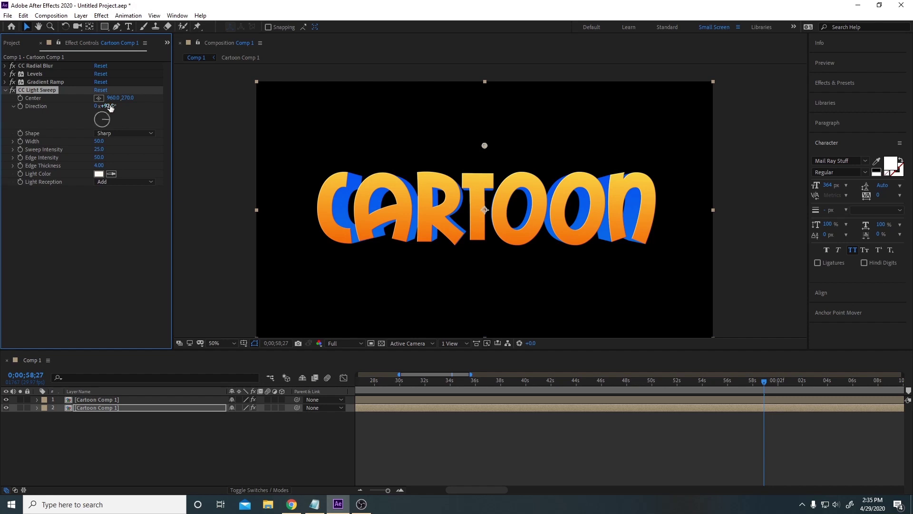
{"action": "left_click_drag", "start_coordinate": [485, 146], "coordinate": [392, 205]}
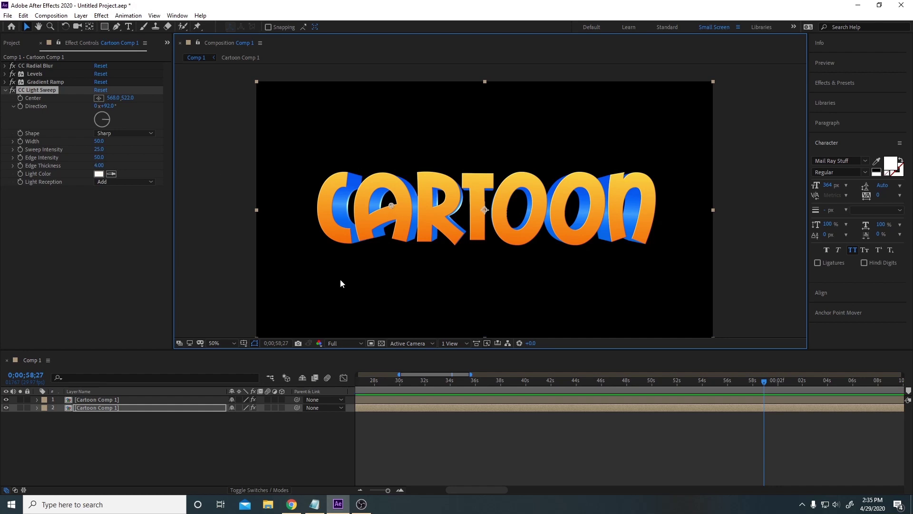
Raise the CC Light Sweep edge intensity to 60
{"action": "scroll", "coordinate": [340, 279], "scroll_direction": "up", "scroll_amount": 2}
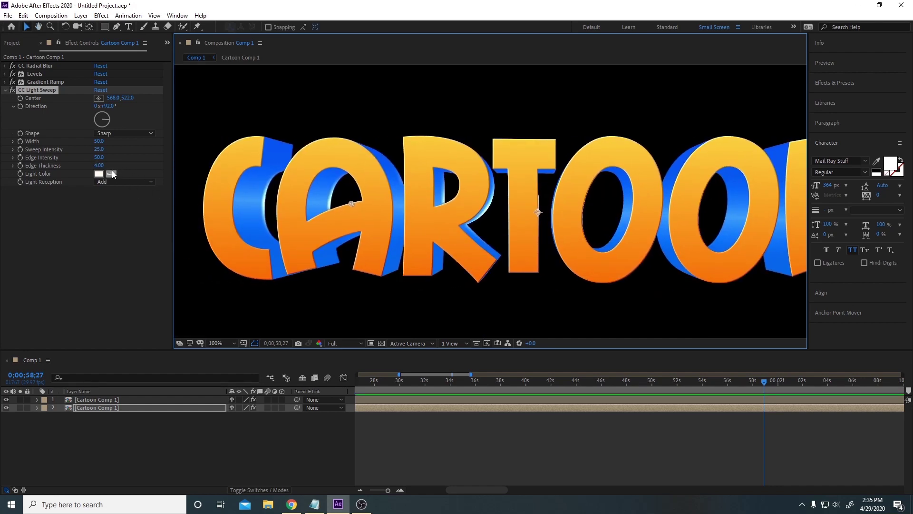
{"action": "mouse_move", "coordinate": [98, 157]}
{"action": "left_mouse_down"}
{"action": "mouse_move", "coordinate": [71, 162]}
{"action": "mouse_move", "coordinate": [85, 160]}
{"action": "left_mouse_up"}
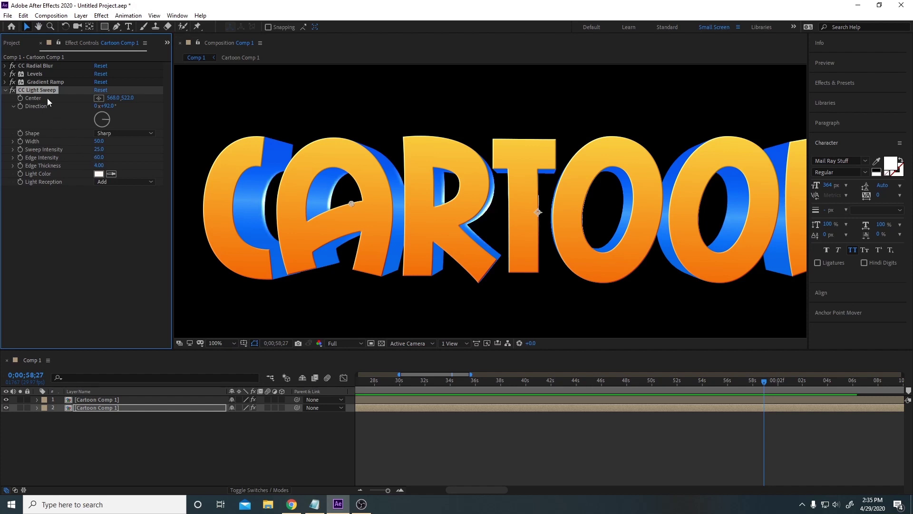
{"action": "key", "text": "h"}
{"action": "mouse_move", "coordinate": [588, 232]}
{"action": "left_mouse_down"}
{"action": "mouse_move", "coordinate": [495, 233]}
{"action": "mouse_move", "coordinate": [586, 235]}
{"action": "left_mouse_up"}
{"action": "key", "text": "v"}
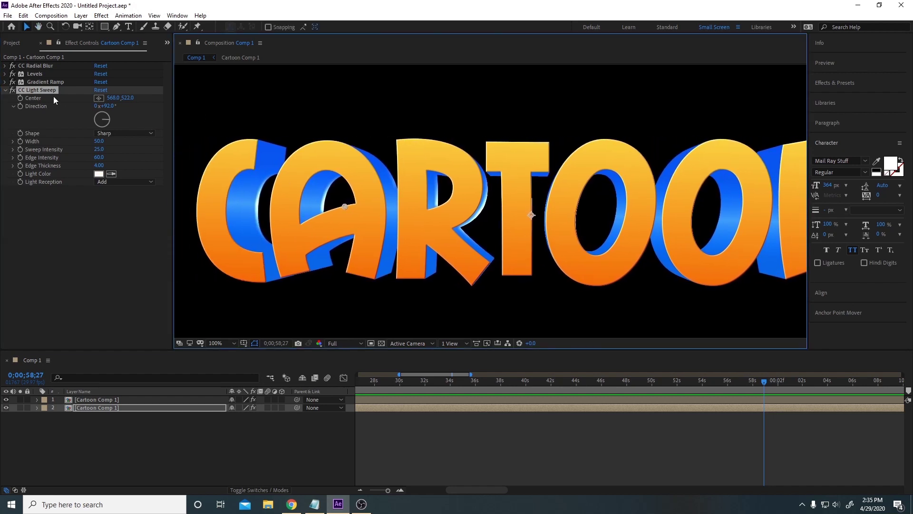
Duplicate the CC Light Sweep effect on the lower layer and set the copy's direction to 268°
{"action": "left_click", "coordinate": [49, 94]}
{"action": "key", "text": "ctrl+d"}
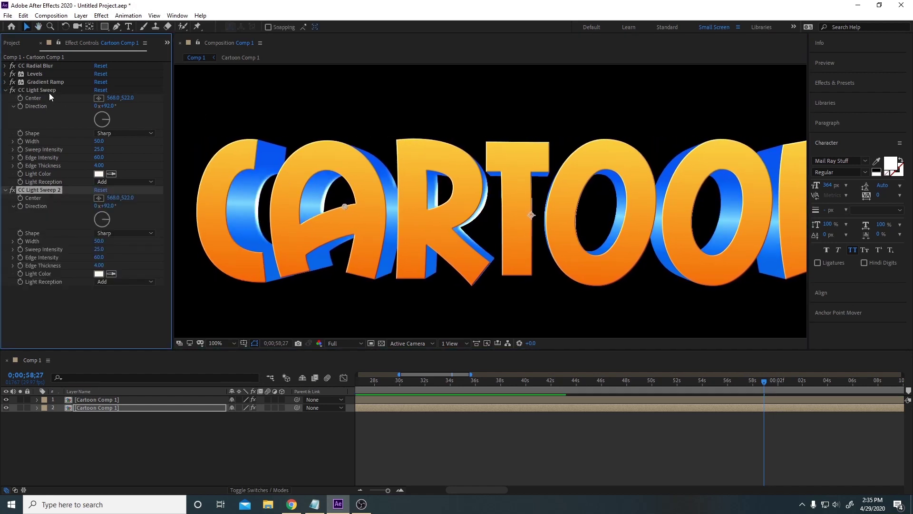
{"action": "left_click", "coordinate": [94, 220]}
{"action": "key", "text": "comma"}
{"action": "key", "text": "comma"}
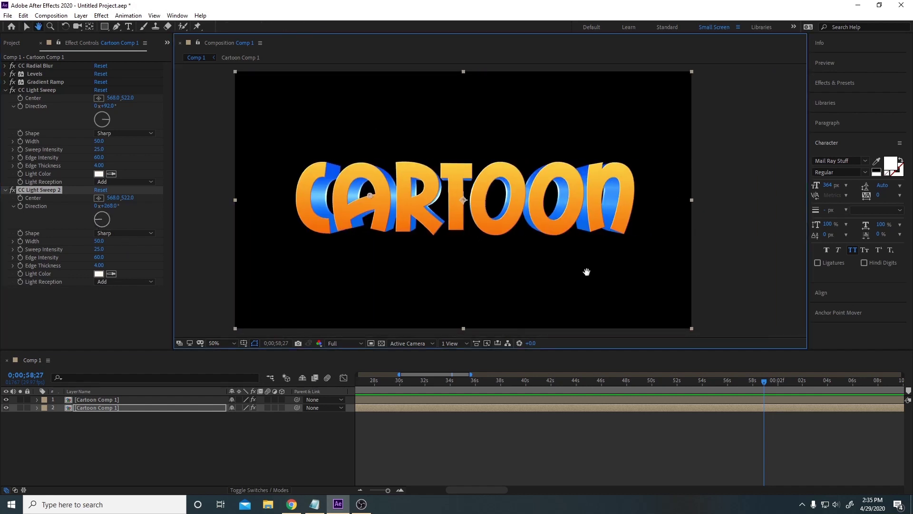
{"action": "scroll", "coordinate": [587, 274], "scroll_direction": "up", "scroll_amount": 2}
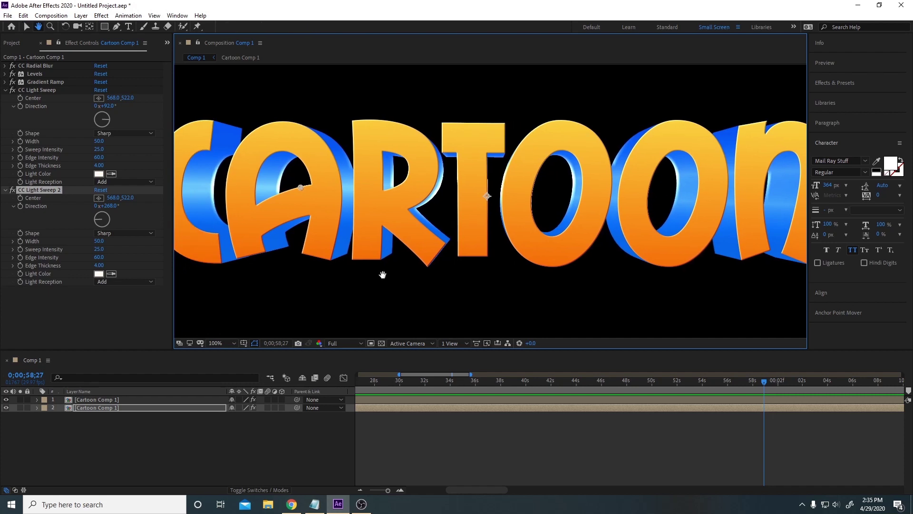
{"action": "scroll", "coordinate": [384, 279], "scroll_direction": "down", "scroll_amount": 2}
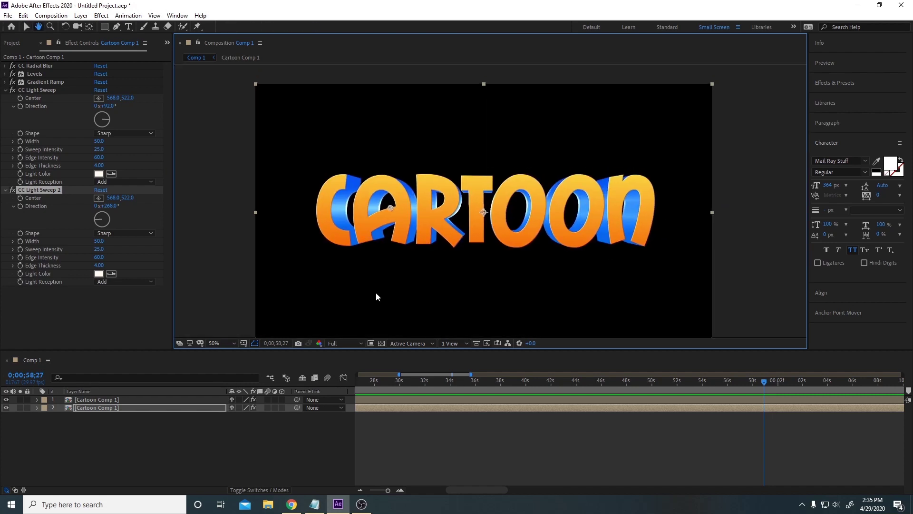
Set the sweep intensity to 0 on CC Light Sweep 2 and to 33 on the first CC Light Sweep
{"action": "left_click_drag", "start_coordinate": [99, 249], "coordinate": [89, 253]}
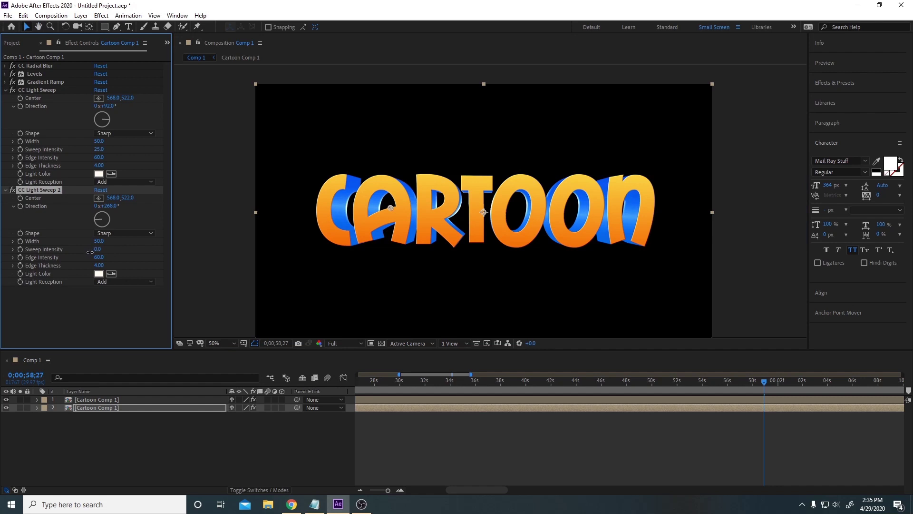
{"action": "left_click_drag", "start_coordinate": [99, 148], "coordinate": [101, 149]}
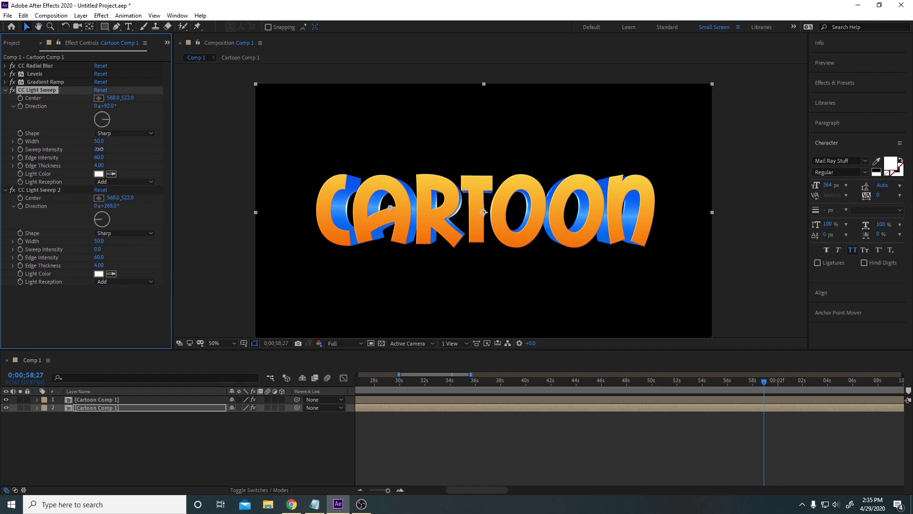
{"action": "key", "text": "slash"}
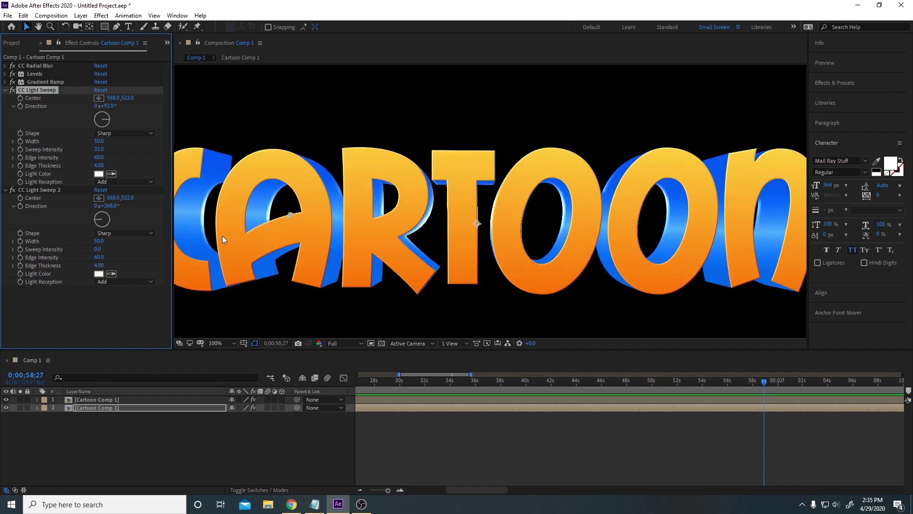
{"action": "key", "text": "comma"}
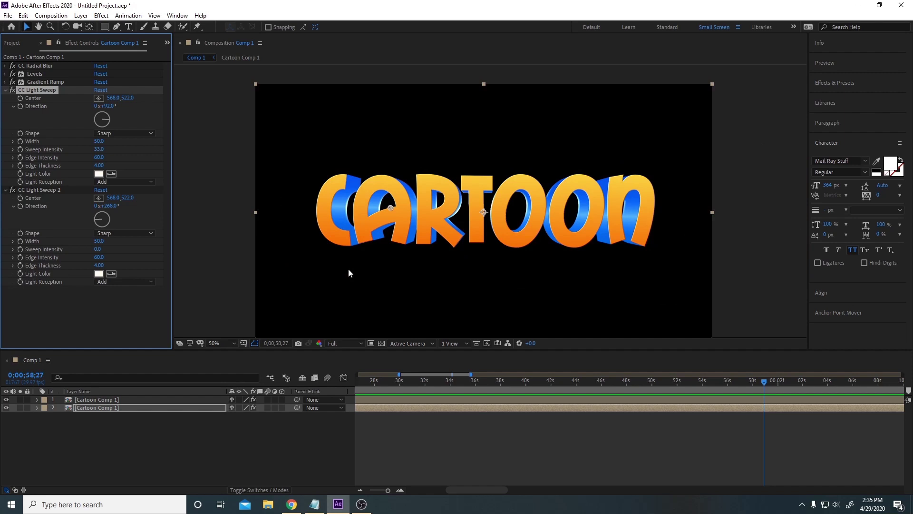
{"action": "left_click", "coordinate": [6, 90]}
Place the Avengers logo PNG from the assets folder above the text layer in Cartoon Comp 1 and hide the text layer
{"action": "left_click", "coordinate": [15, 44]}
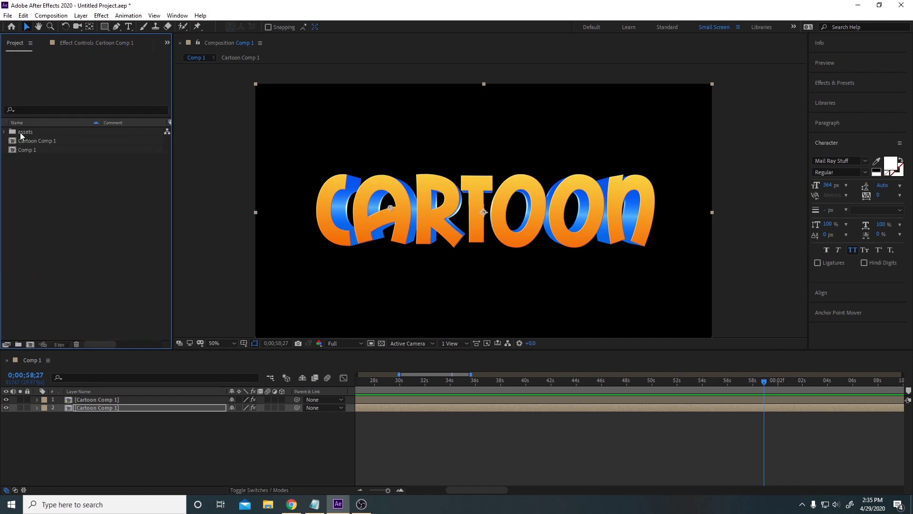
{"action": "left_click", "coordinate": [5, 131]}
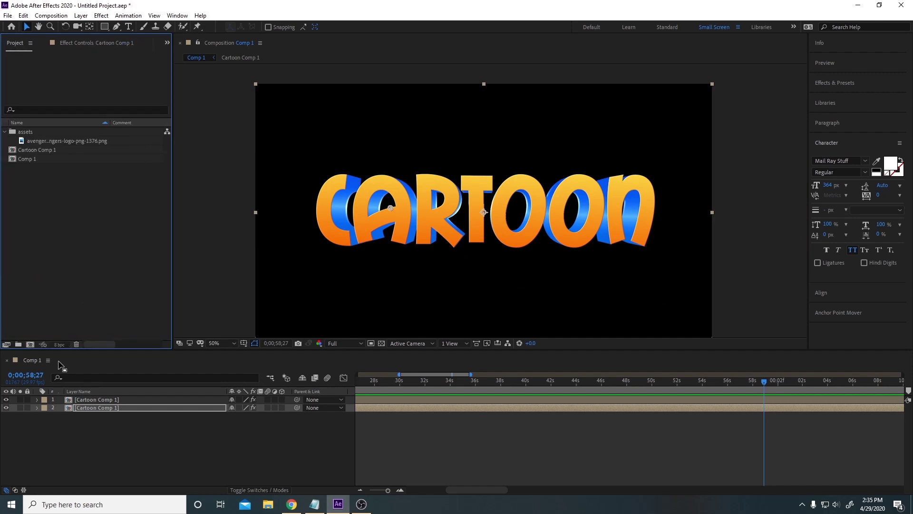
{"action": "left_click", "coordinate": [34, 159]}
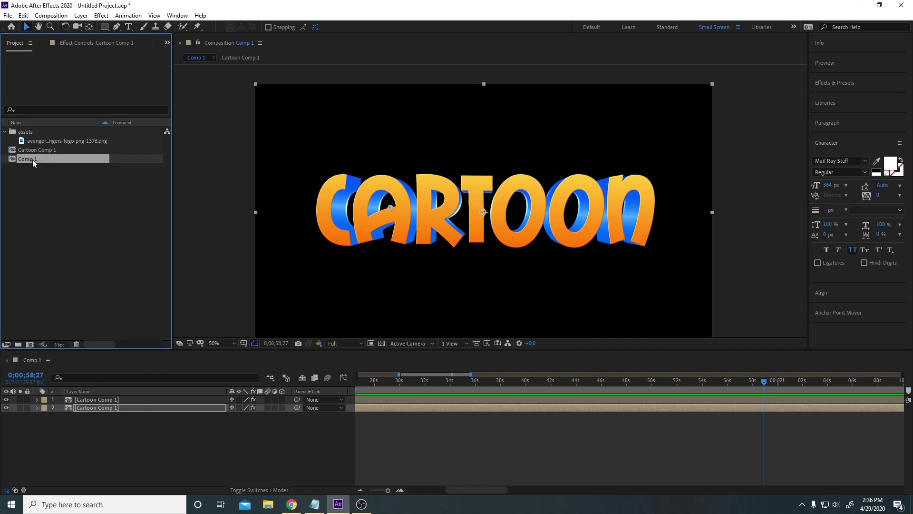
{"action": "left_click", "coordinate": [35, 150]}
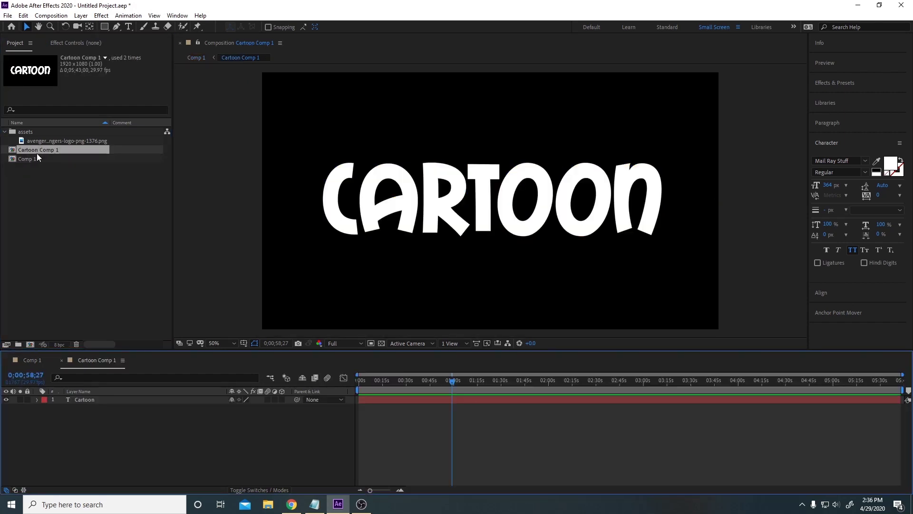
{"action": "left_click_drag", "start_coordinate": [39, 143], "coordinate": [102, 399]}
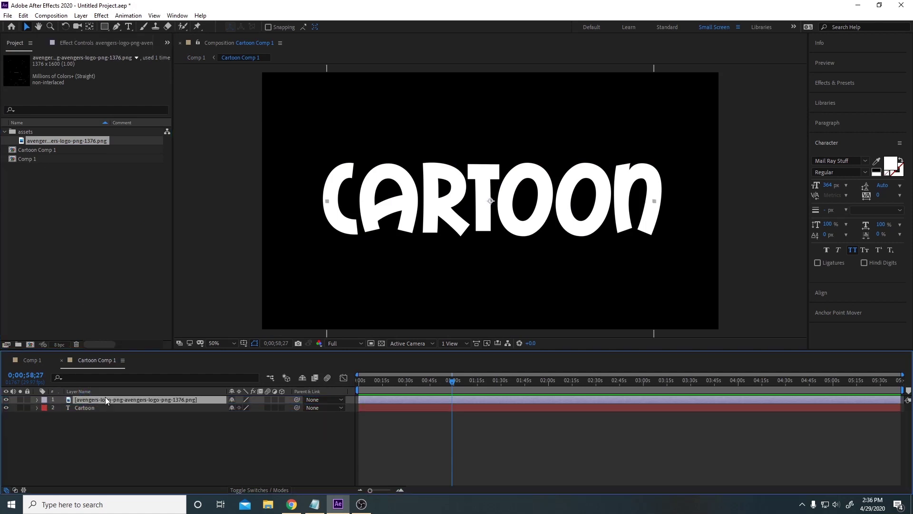
{"action": "left_click", "coordinate": [7, 407]}
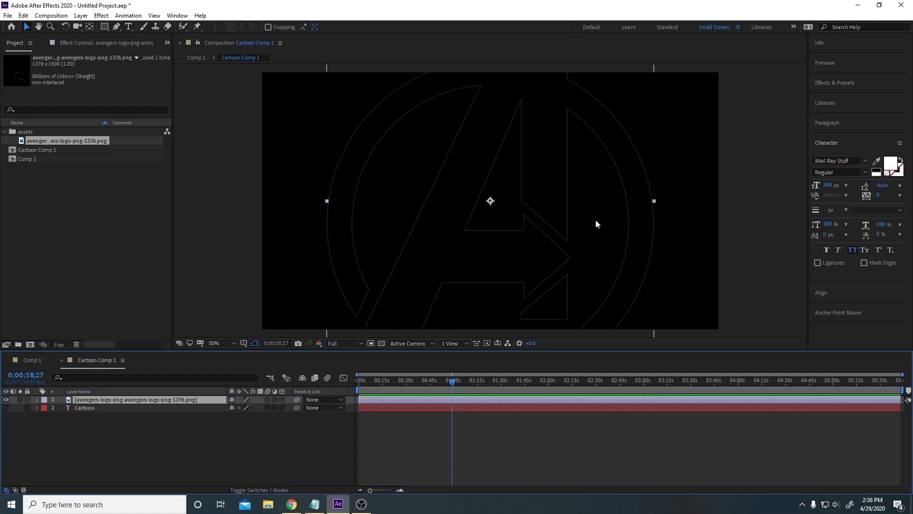
Scale the Avengers logo down so it fits entirely within the composition frame
{"action": "key", "text": "comma"}
{"action": "key", "text": "comma"}
{"action": "left_click_drag", "start_coordinate": [573, 105], "coordinate": [556, 144]}
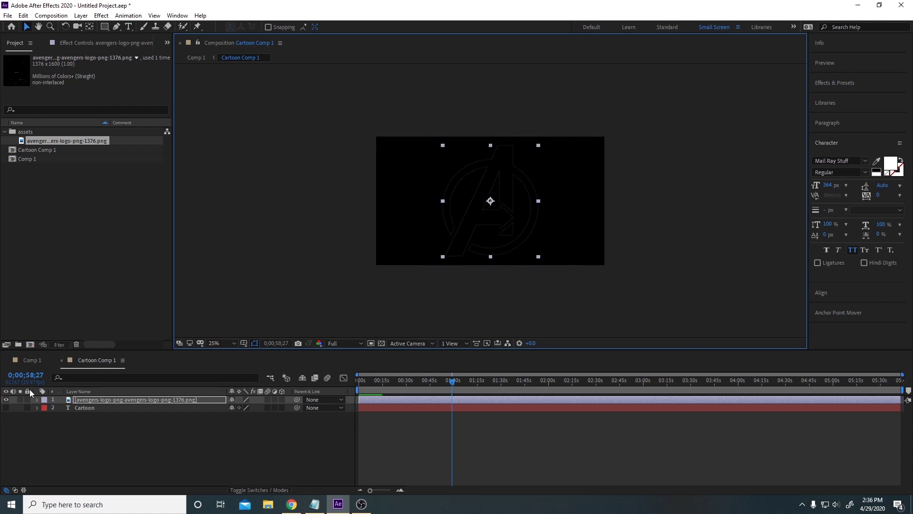
In Comp 1, set the CC Radial Blur amount on the lower Cartoon Comp 1 layer to -9
{"action": "left_click", "coordinate": [32, 360]}
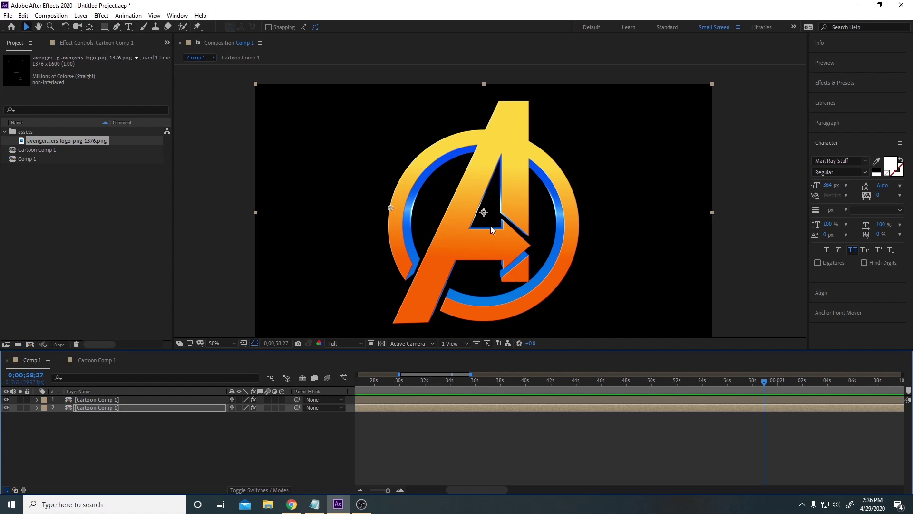
{"action": "left_click", "coordinate": [99, 409]}
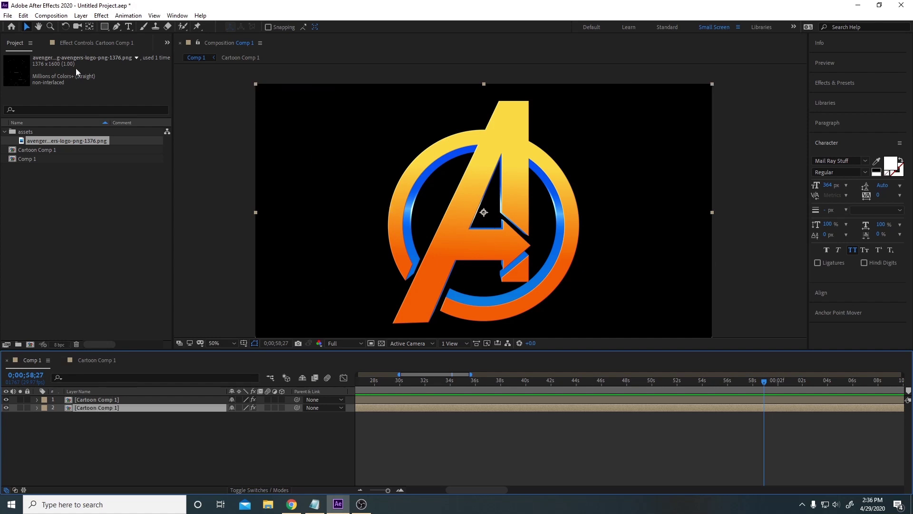
{"action": "left_click", "coordinate": [86, 43]}
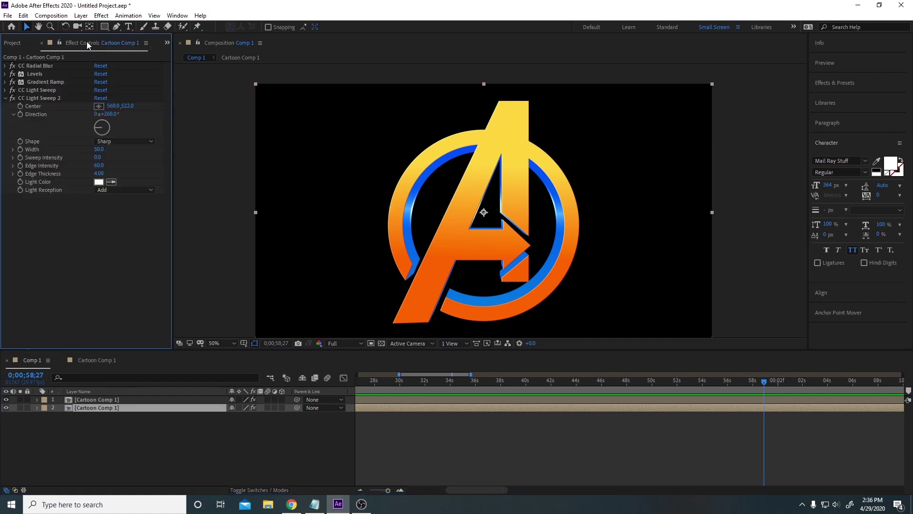
{"action": "left_click", "coordinate": [5, 66]}
{"action": "left_click_drag", "start_coordinate": [99, 82], "coordinate": [132, 81]}
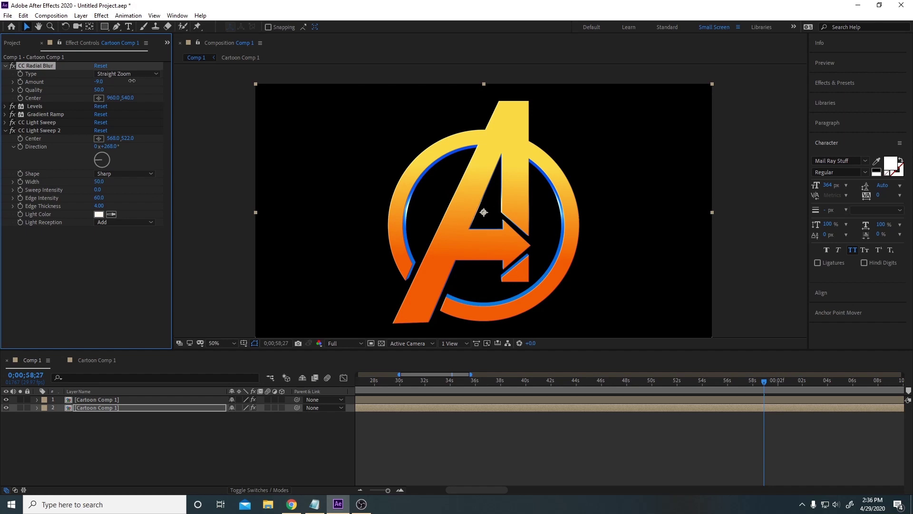